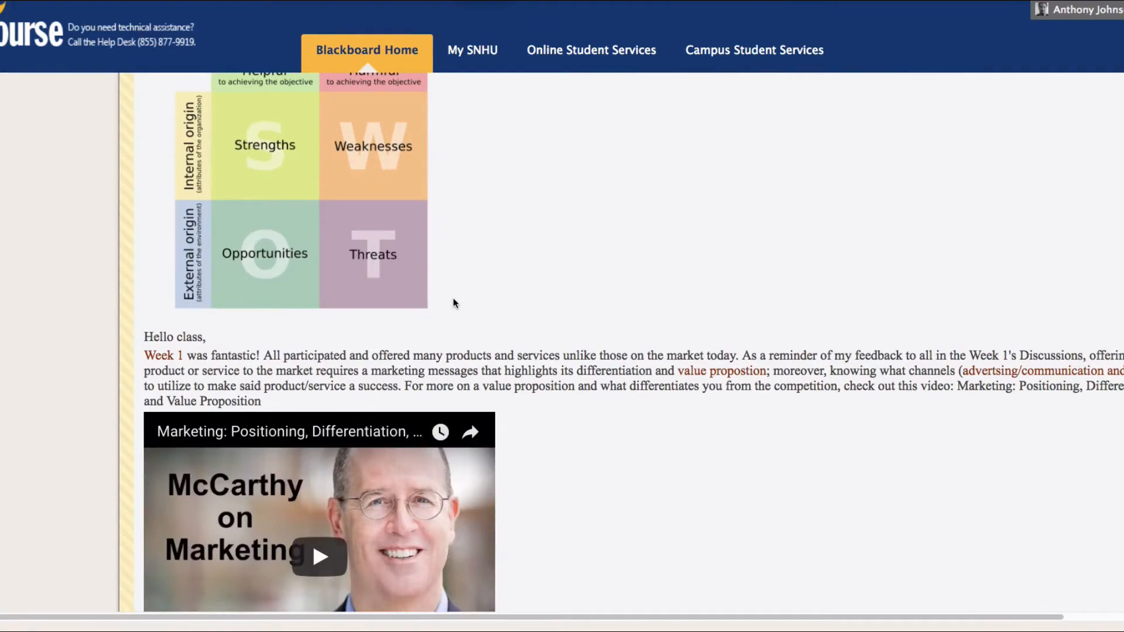
Save the SWOT Analysis image from the Week 2 announcement to the Desktop as a PNG file
scroll(455, 303, "down", 10)
scroll(451, 297, "up", 3)
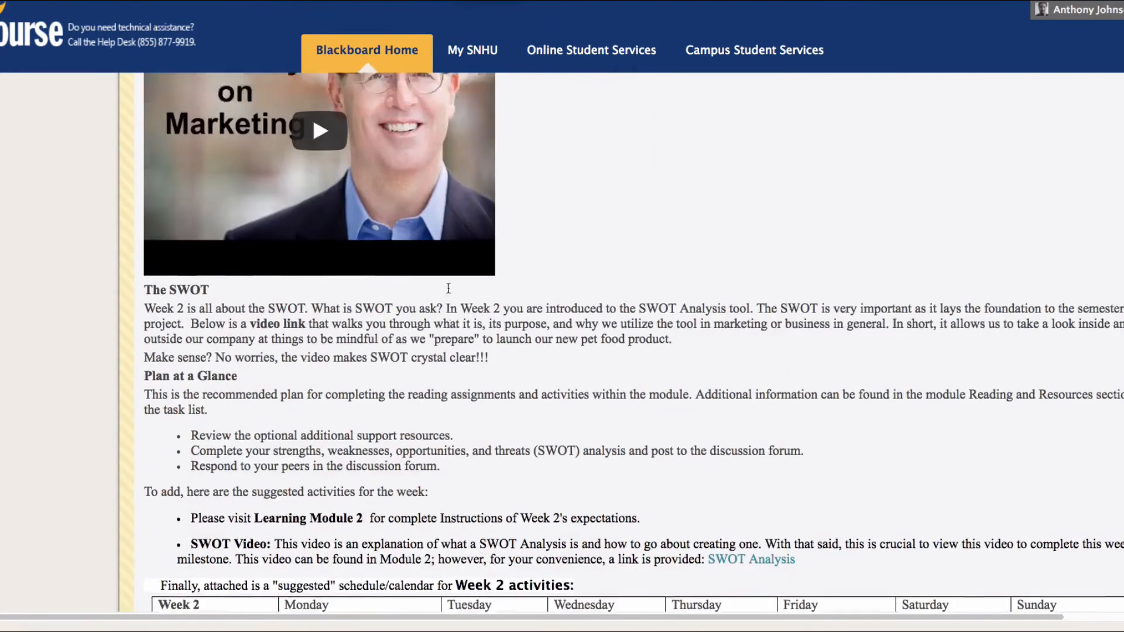
scroll(448, 288, "up", 7)
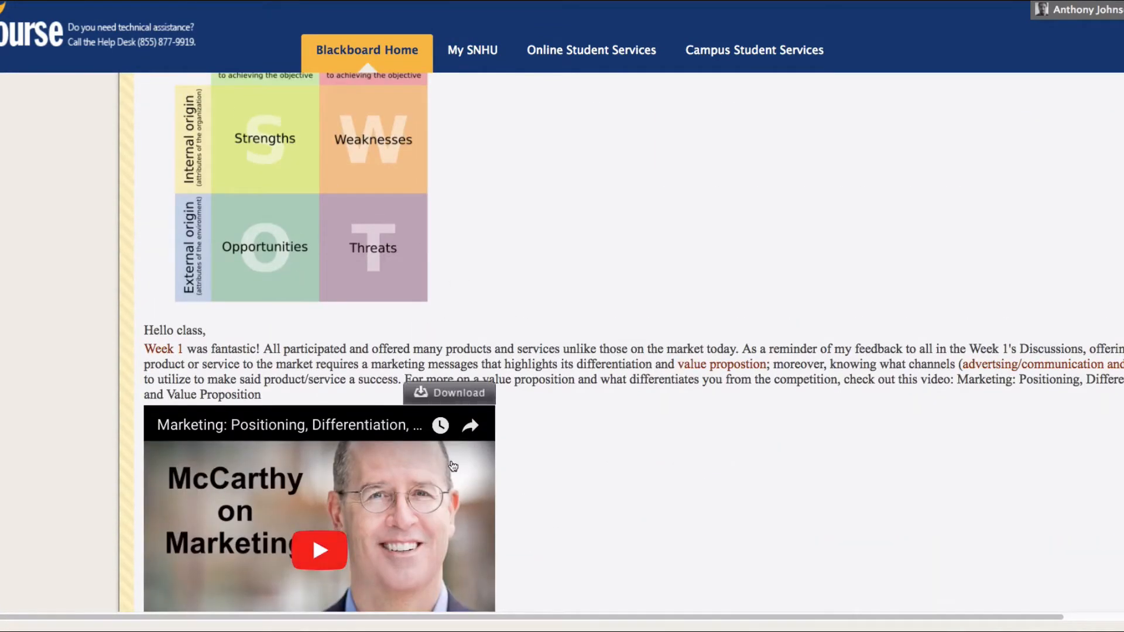
scroll(426, 212, "up", 3)
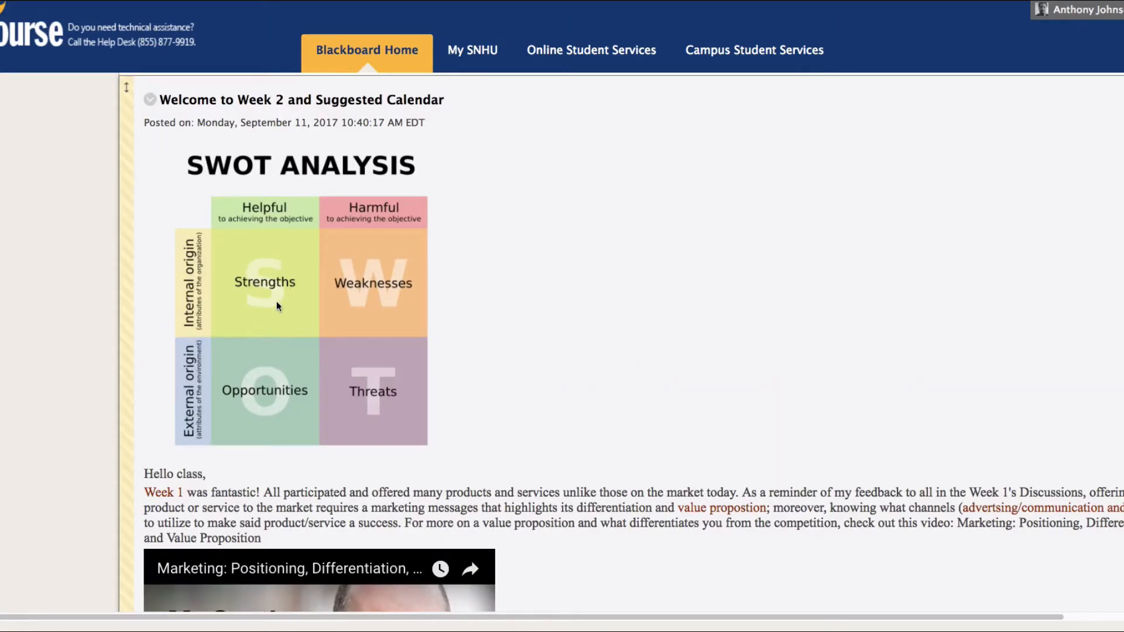
right_click(290, 282)
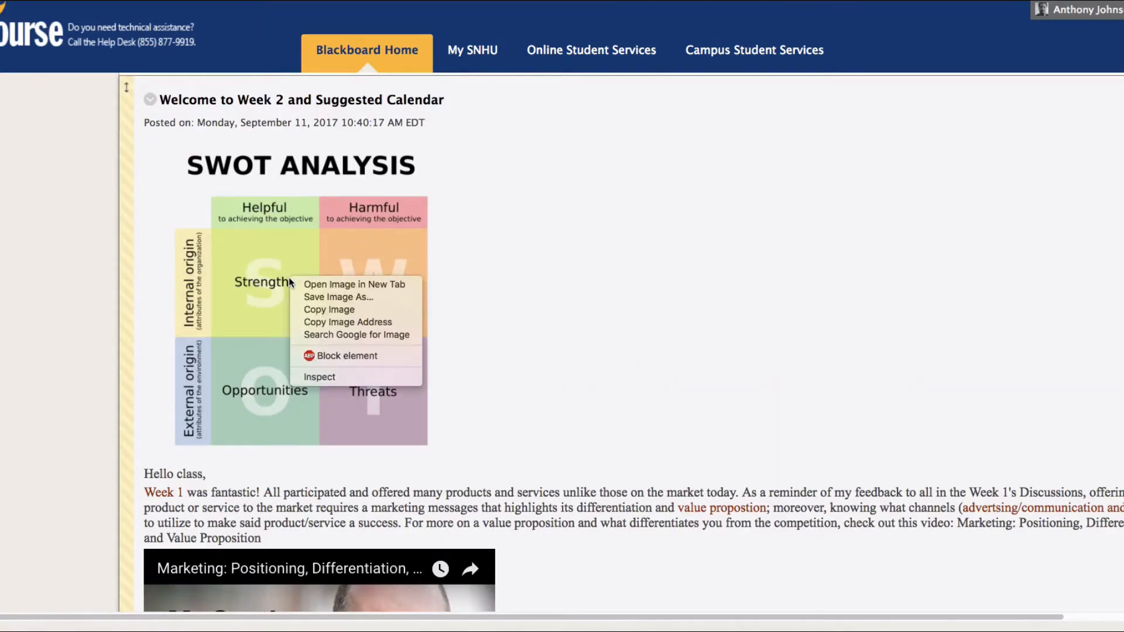
left_click(342, 296)
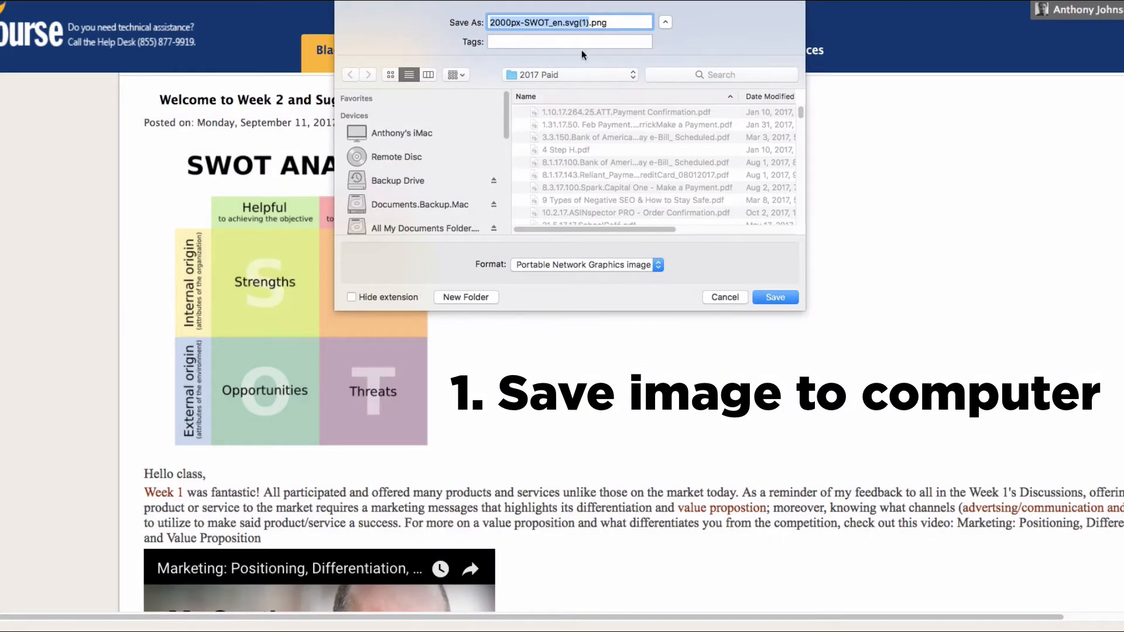
left_click(637, 79)
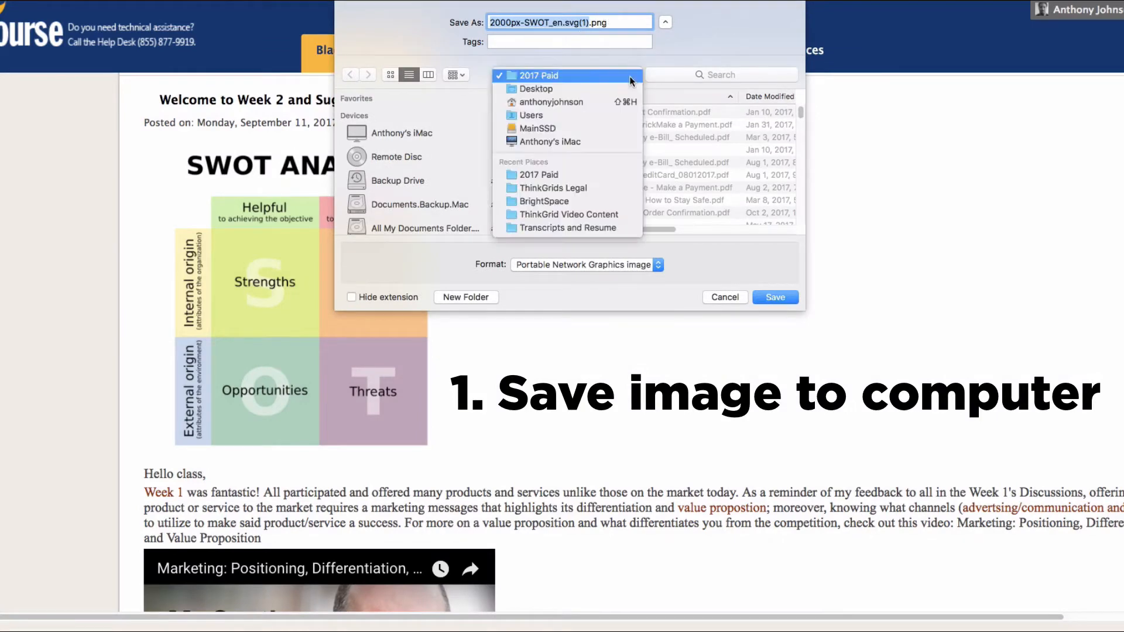
left_click(615, 88)
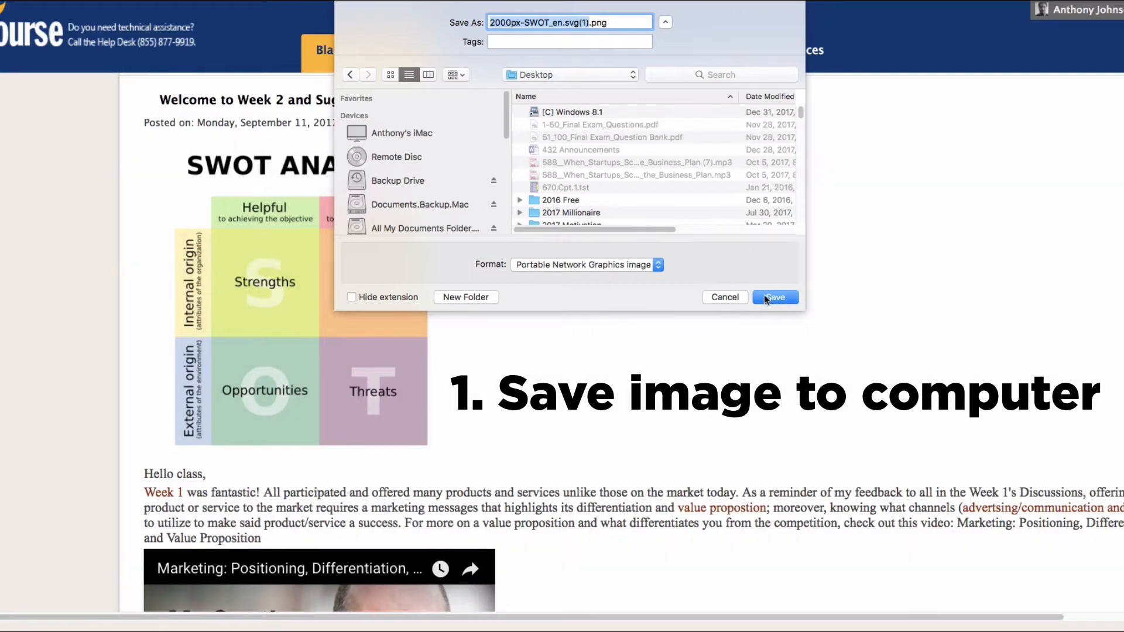
left_click(764, 296)
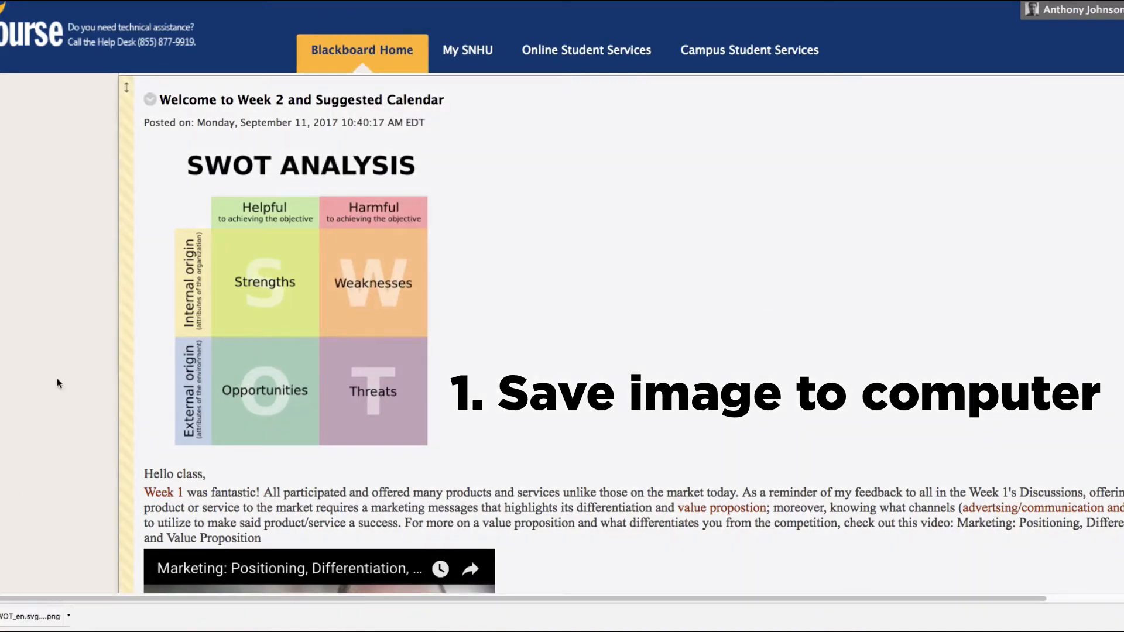
Copy the video URL of the embedded Marketing: Positioning, Differentiation YouTube video in the Week 2 announcement
scroll(469, 415, "down", 1)
scroll(469, 415, "down", 5)
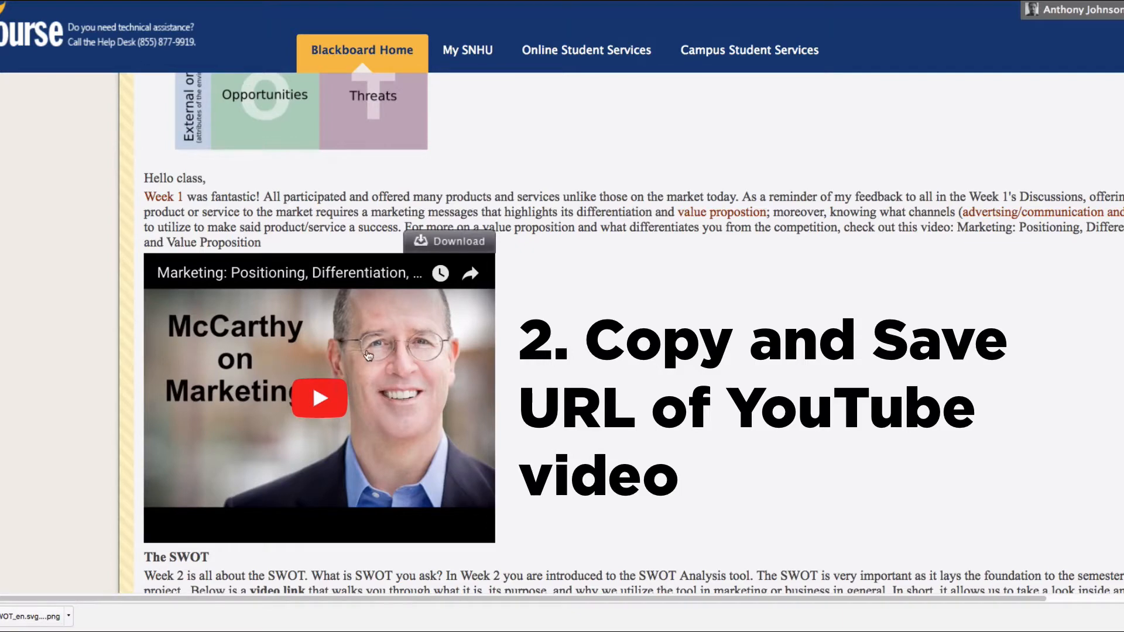
scroll(363, 355, "down", 1)
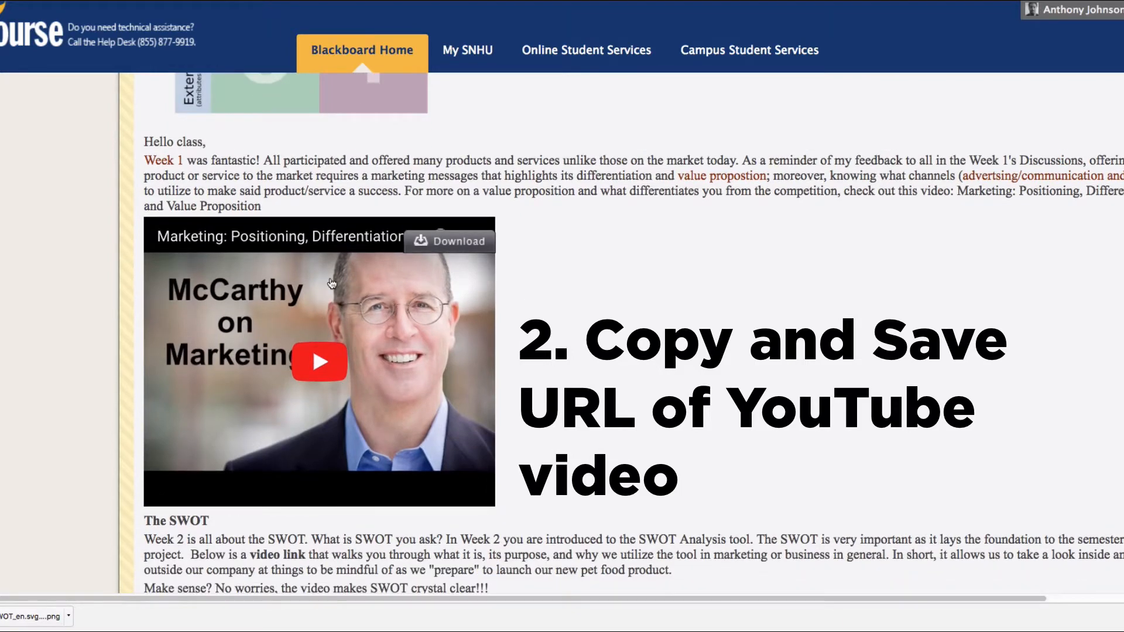
right_click(352, 293)
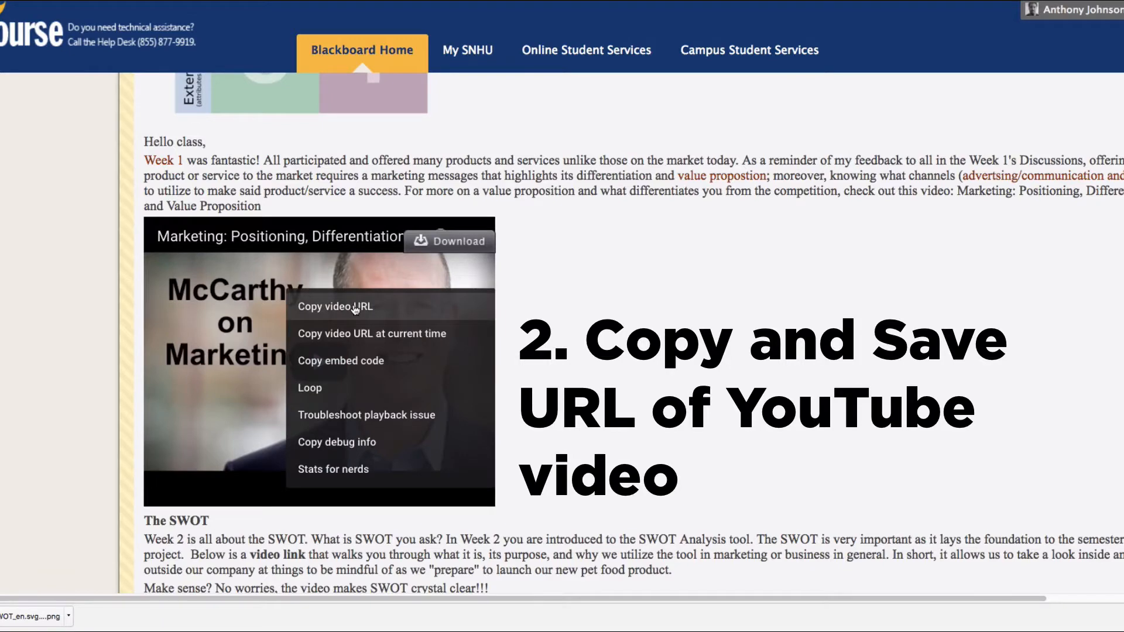
left_click(355, 308)
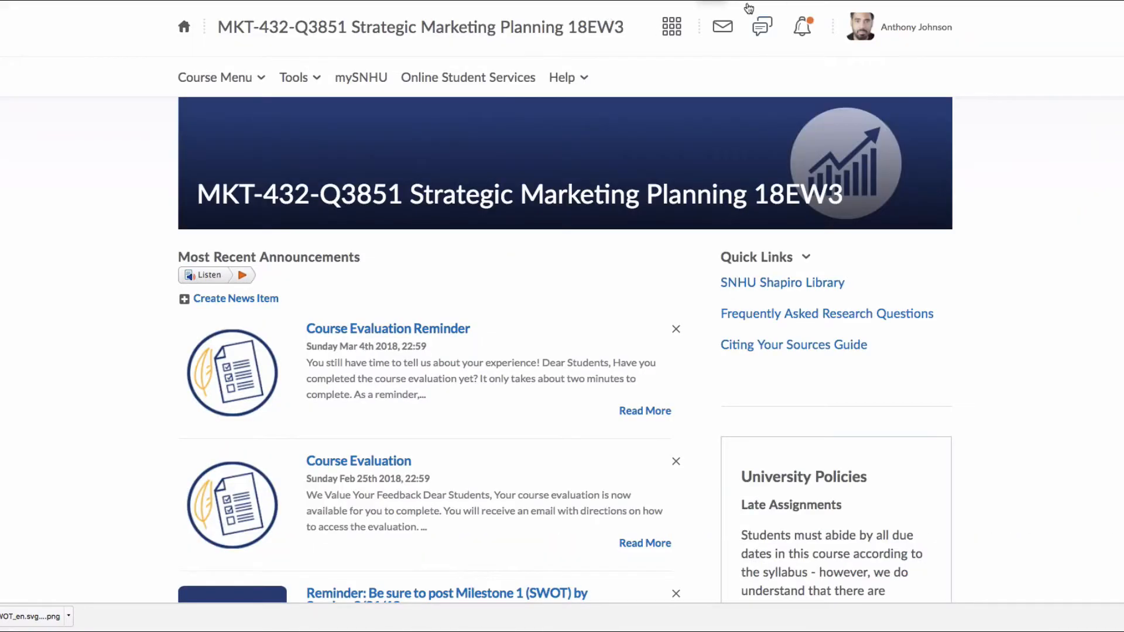
Start a new announcement in the MKT-432-Q3851 Strategic Marketing Planning 18EW3 course
scroll(487, 180, "up", 1)
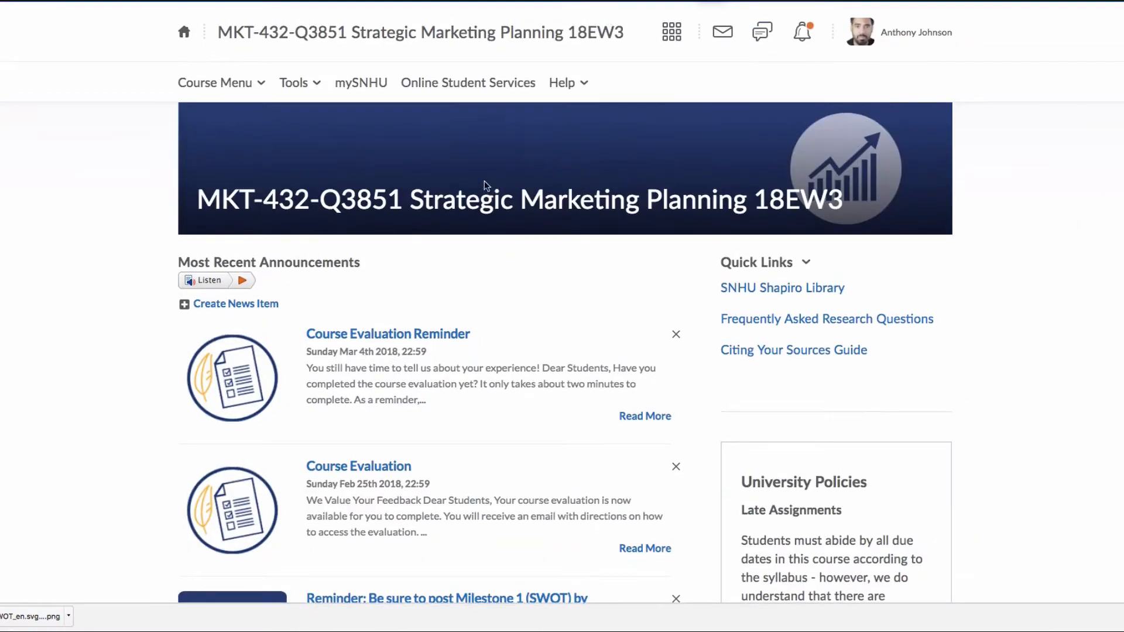
left_click(258, 86)
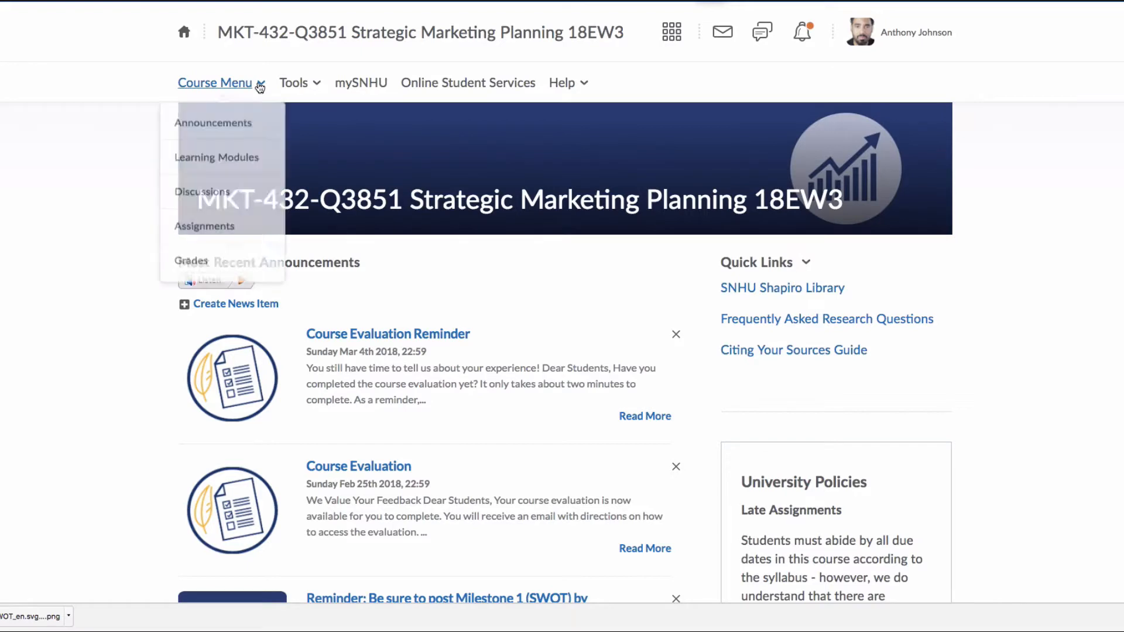
left_click(228, 135)
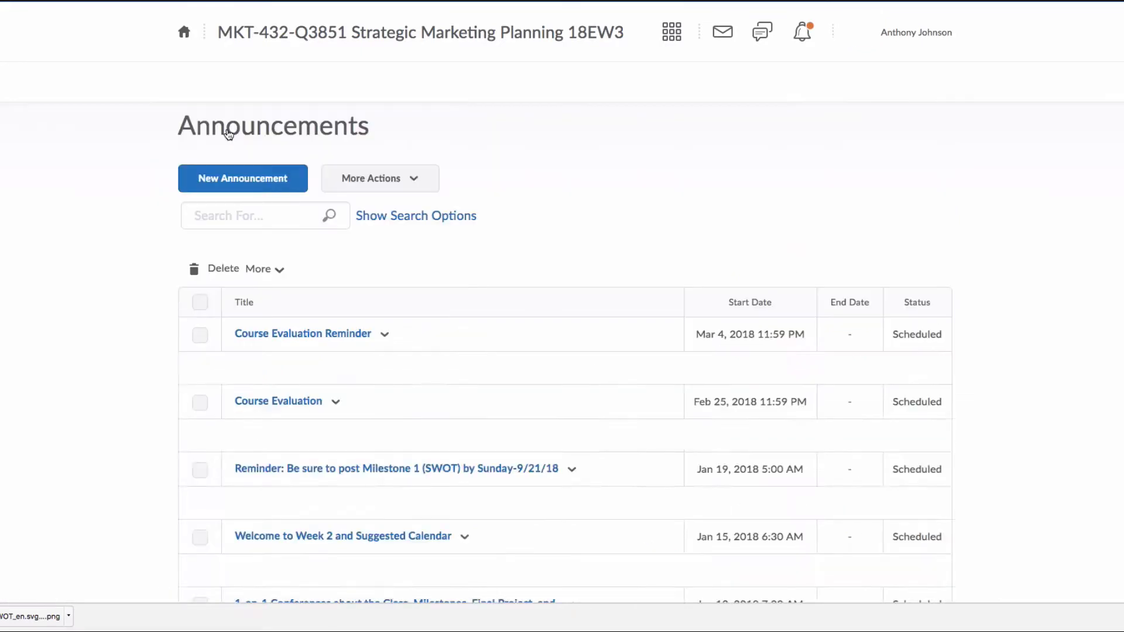
left_click(261, 177)
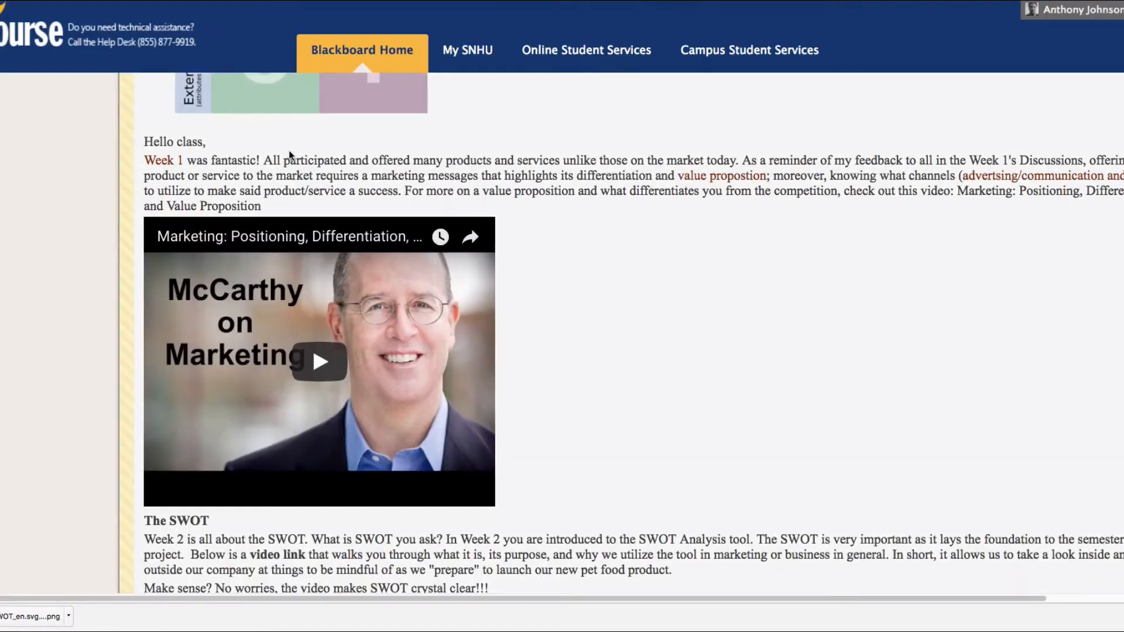
Open the "Welcome to Week 2 and Suggested Calendar" announcement in Blackboard for editing
scroll(286, 164, "up", 9)
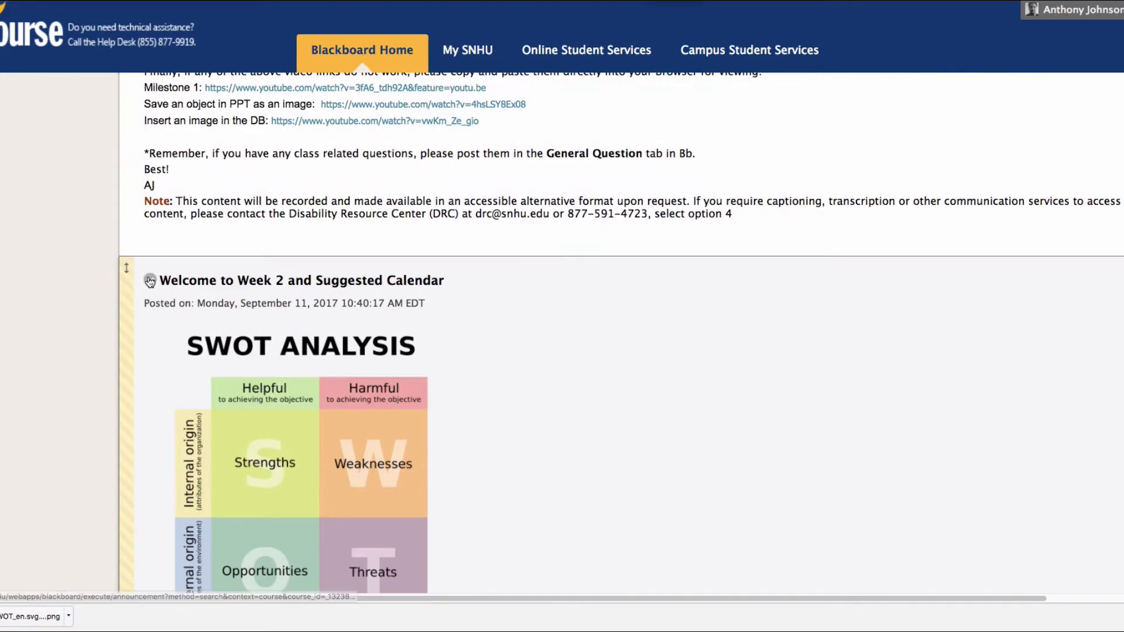
left_click(149, 282)
left_click(165, 310)
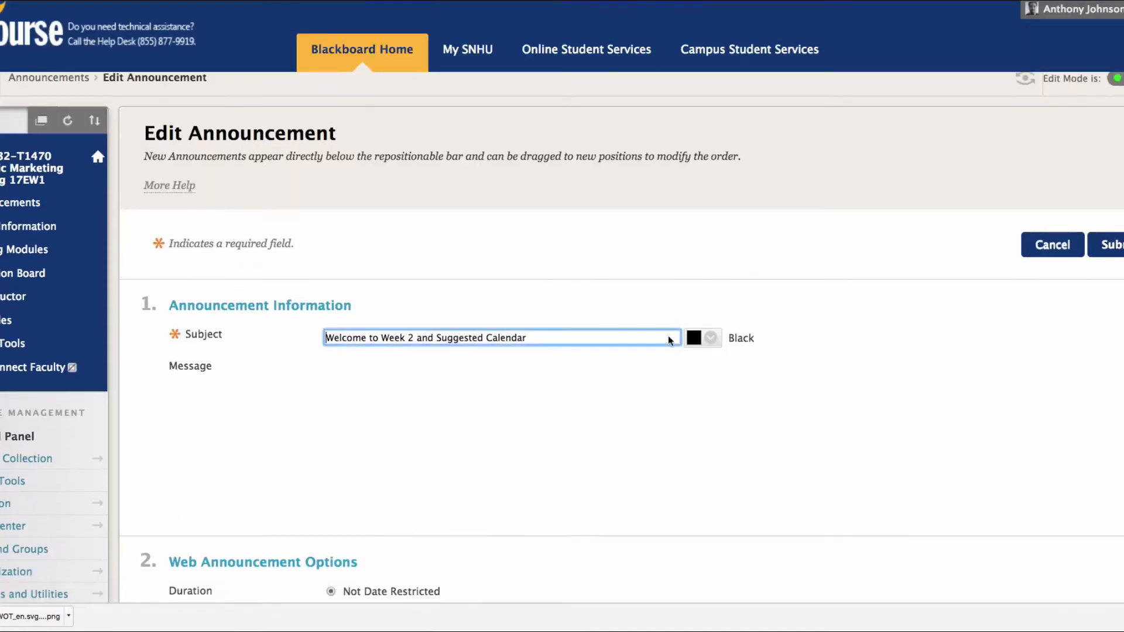
Delete the SWOT Analysis image and the embedded video from the announcement's message
scroll(669, 350, "down", 8)
scroll(557, 228, "up", 5)
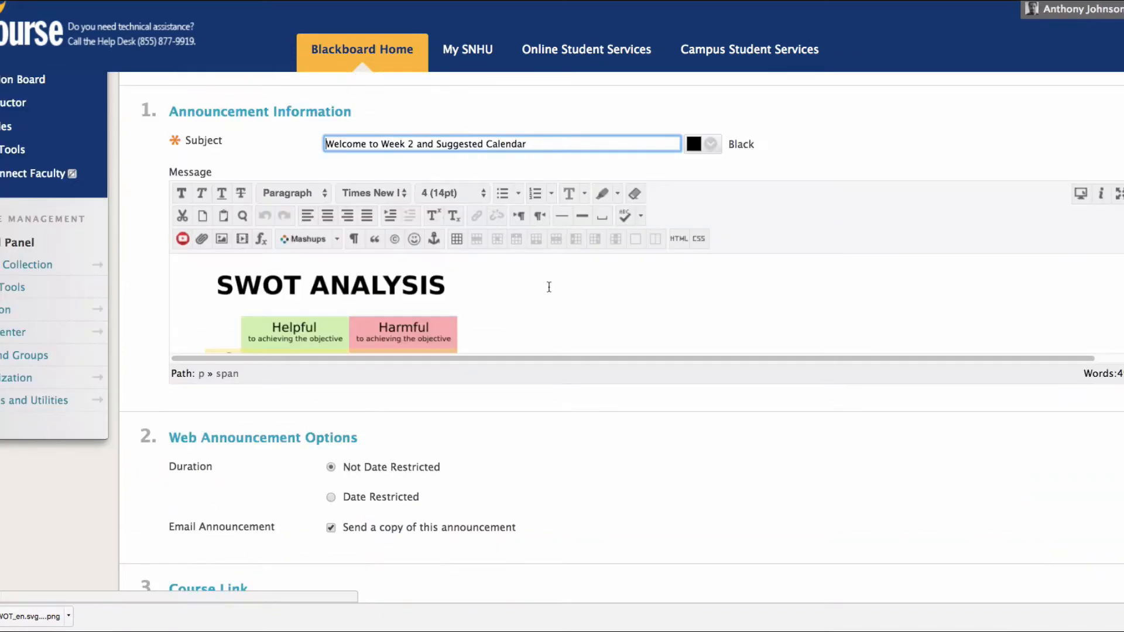
left_click(534, 295)
key("BackSpace")
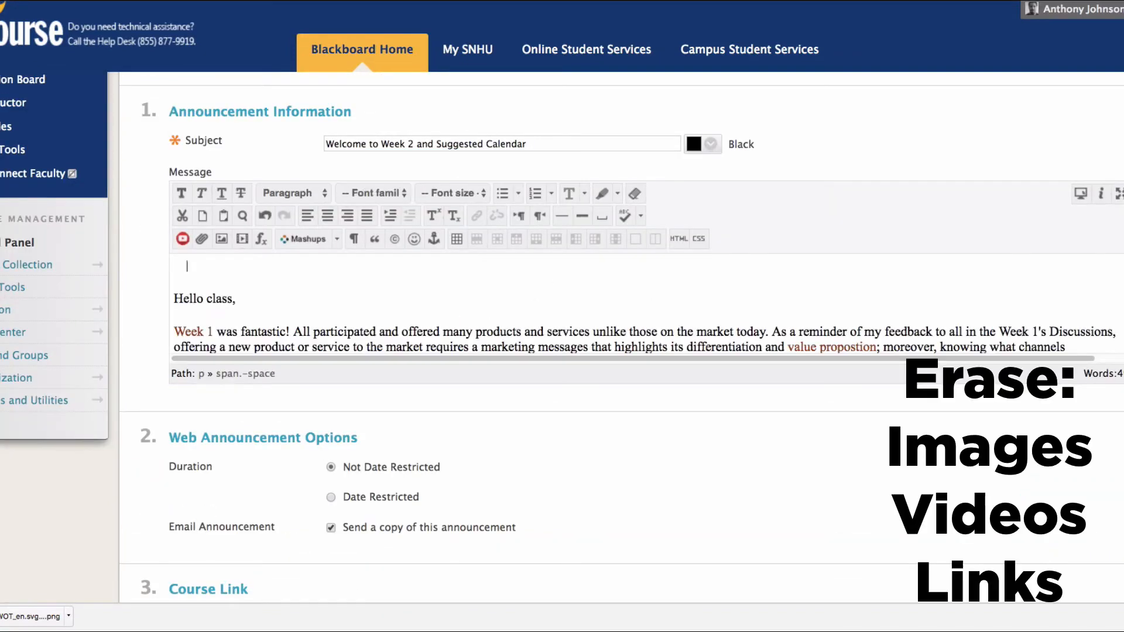
scroll(464, 270, "down", 10)
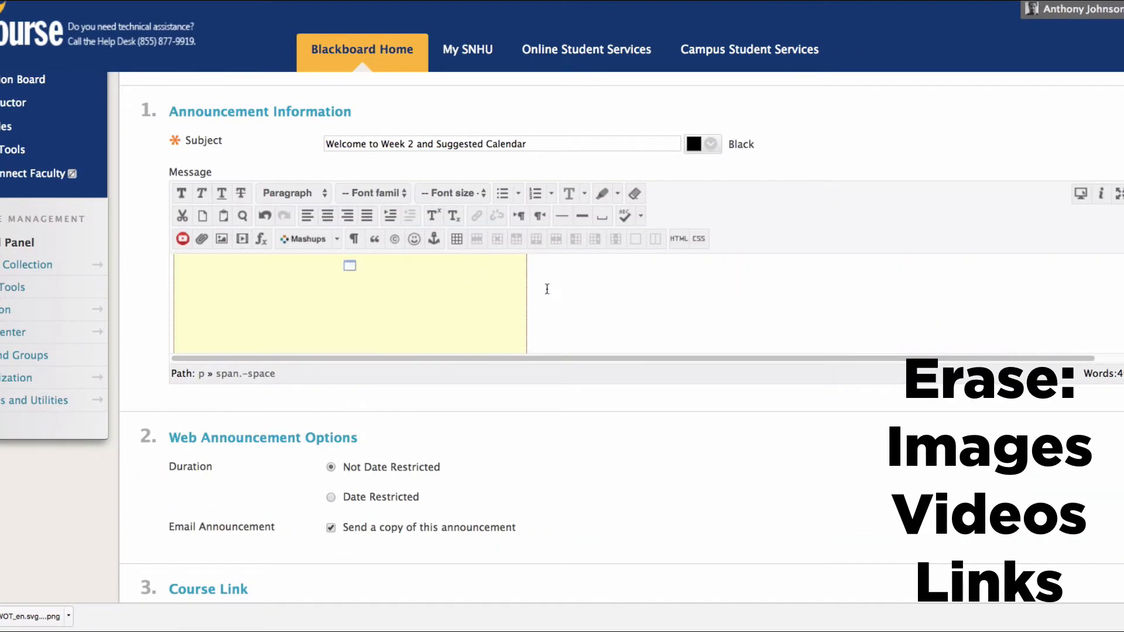
left_click(547, 288)
key("BackSpace")
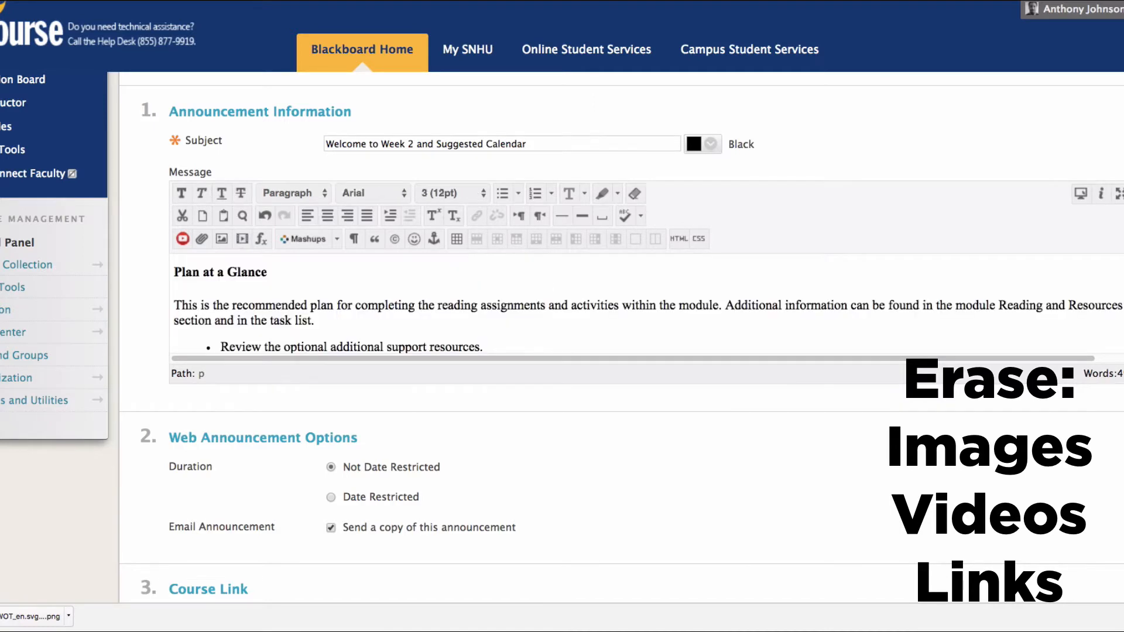
Delete the "SWOT Analysis" link at the end of the SWOT Video bullet, keeping the text up to "a link is provided:"
scroll(526, 293, "down", 5)
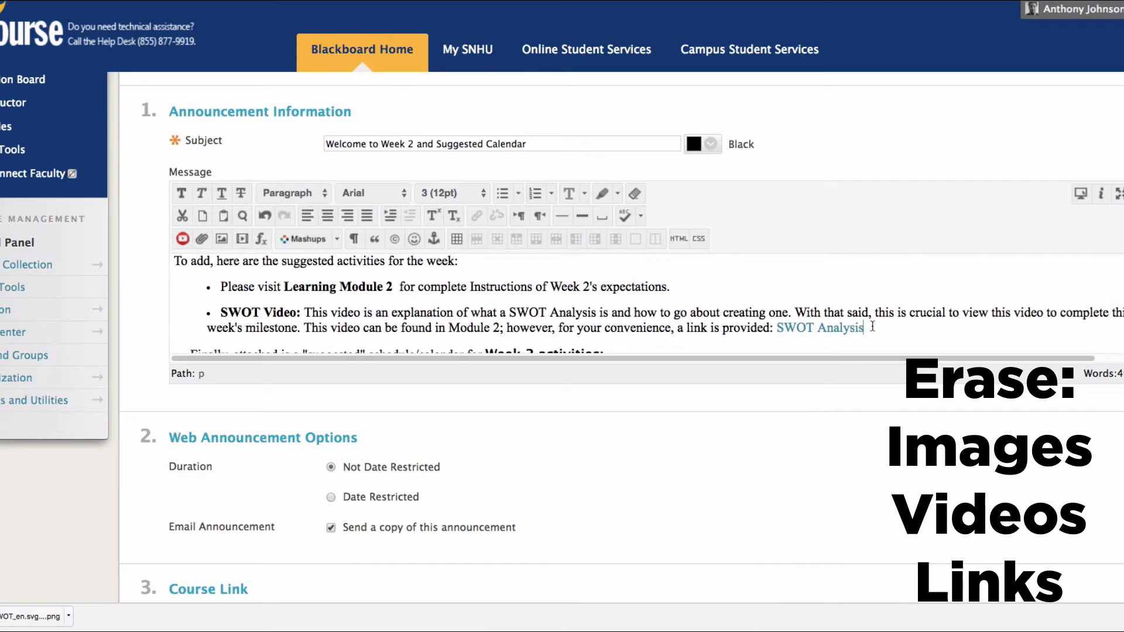
left_click(872, 326)
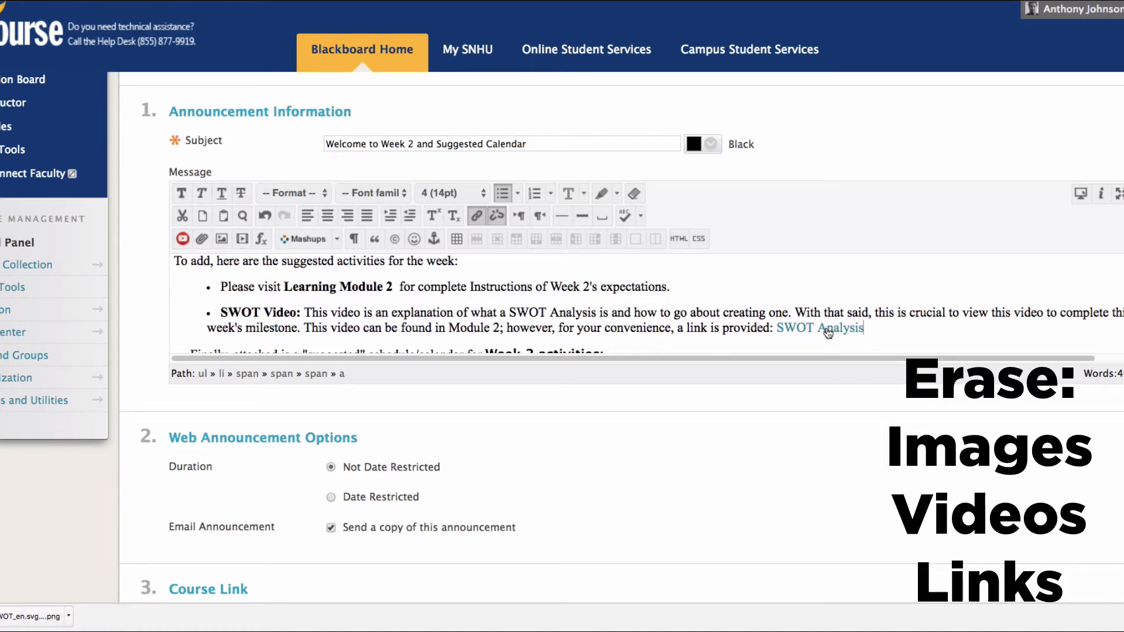
key("BackSpace")
key("BackSpace")
key("BackSpace")
key("BackSpace")
key("BackSpace")
key("BackSpace")
key("BackSpace")
key("BackSpace")
key("BackSpace")
key("BackSpace")
key("BackSpace")
key("BackSpace")
key("BackSpace")
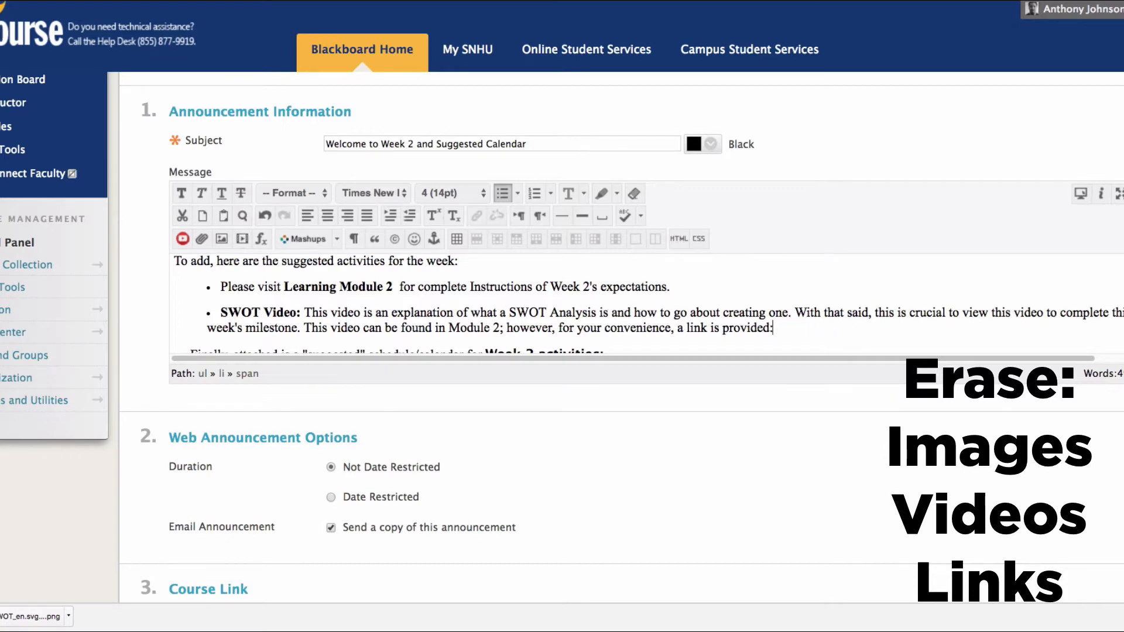
Enlarge the announcement's message box and select all of its remaining content
scroll(714, 313, "down", 1)
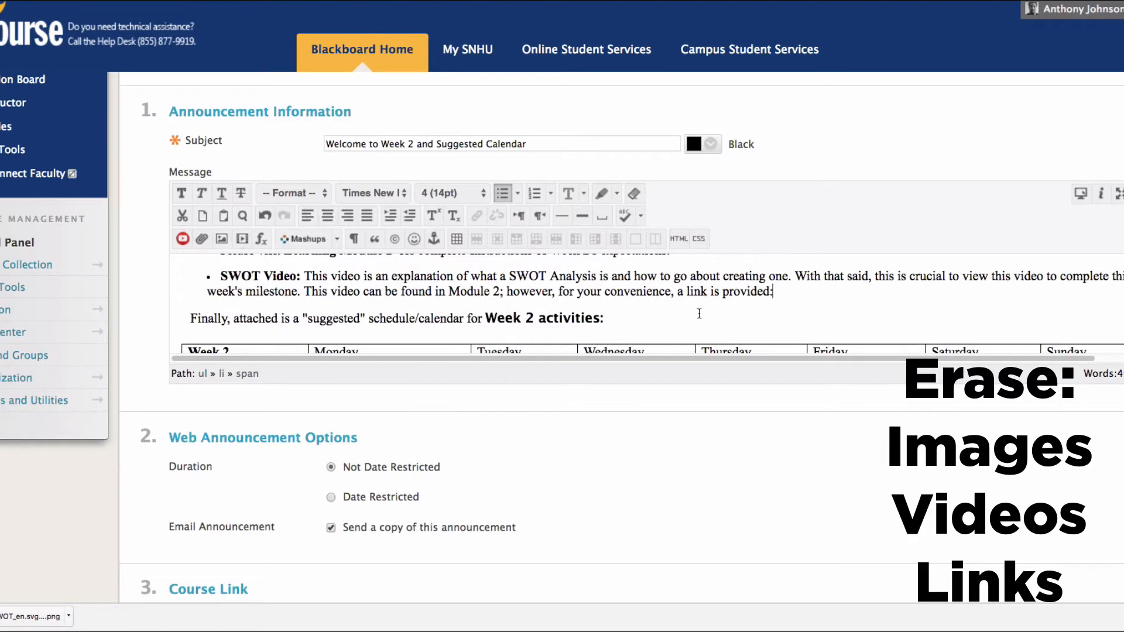
scroll(701, 312, "down", 1)
scroll(700, 312, "down", 1)
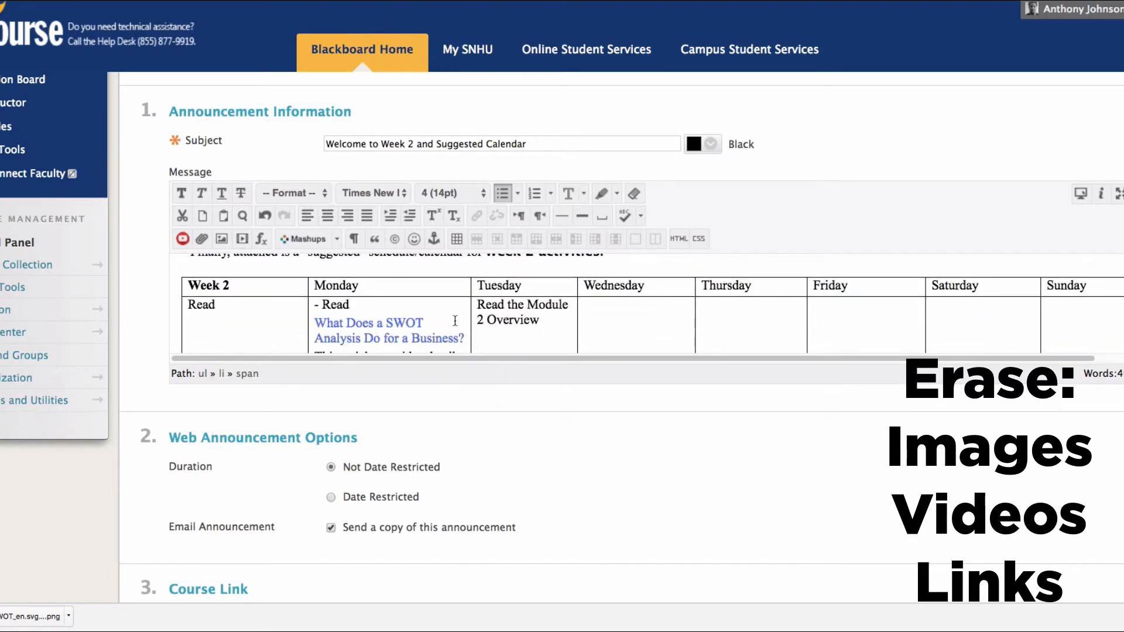
scroll(455, 320, "down", 3)
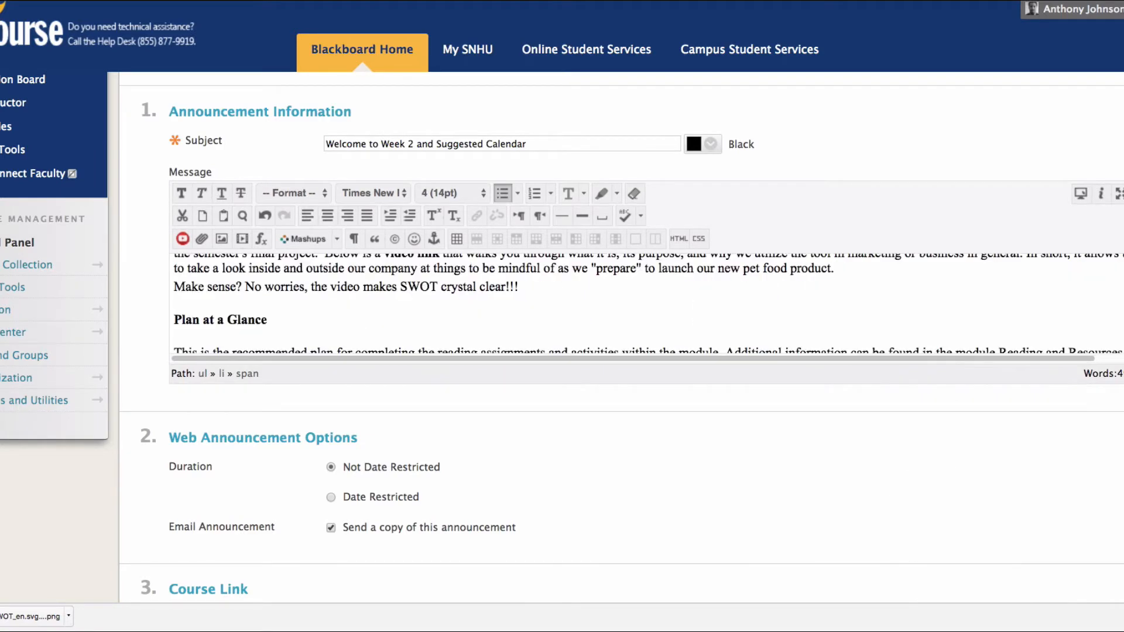
left_click_drag(1122, 377, 1123, 520)
left_click(799, 290)
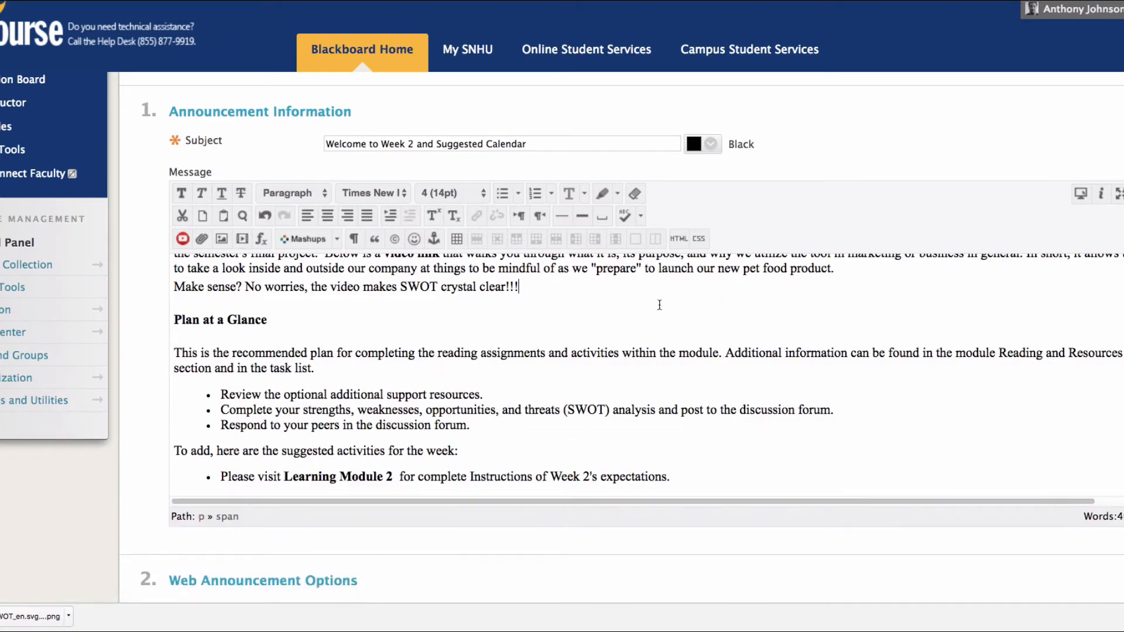
left_click(643, 310)
key("ctrl+a")
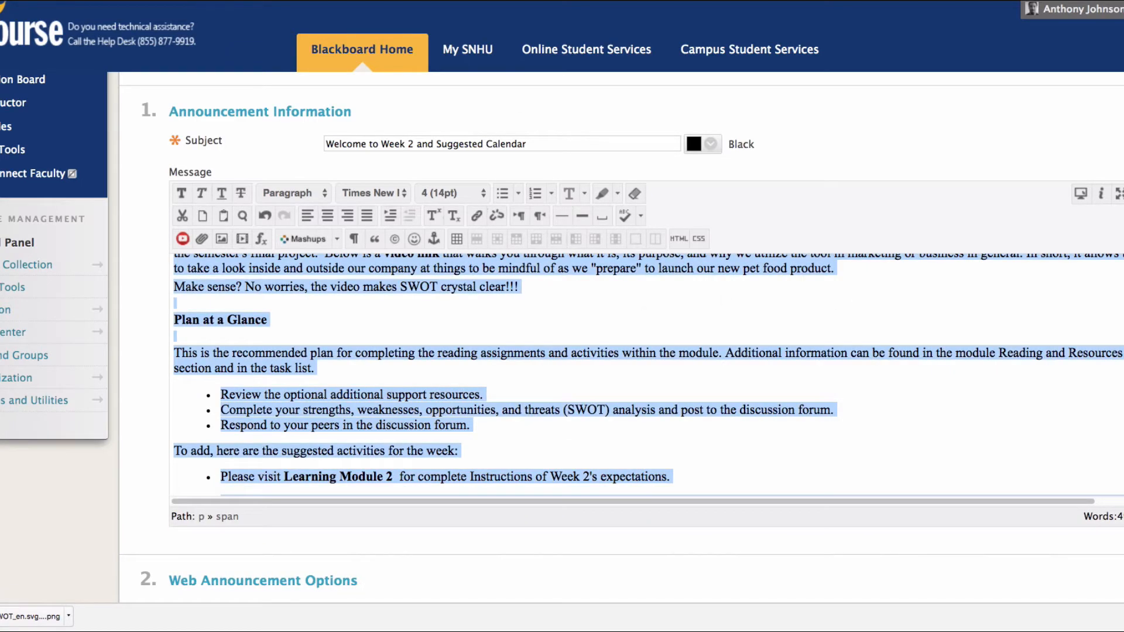
Switch to the new Brightspace announcement and paste the copied Week 2 message into its content
key("ctrl+Tab")
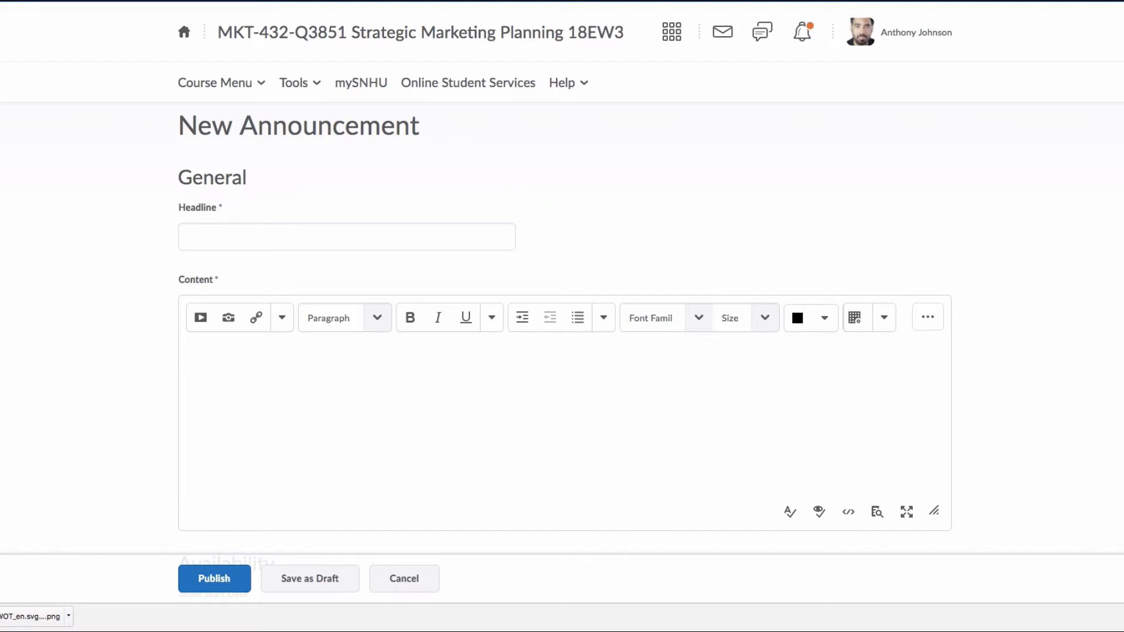
left_click(65, 0)
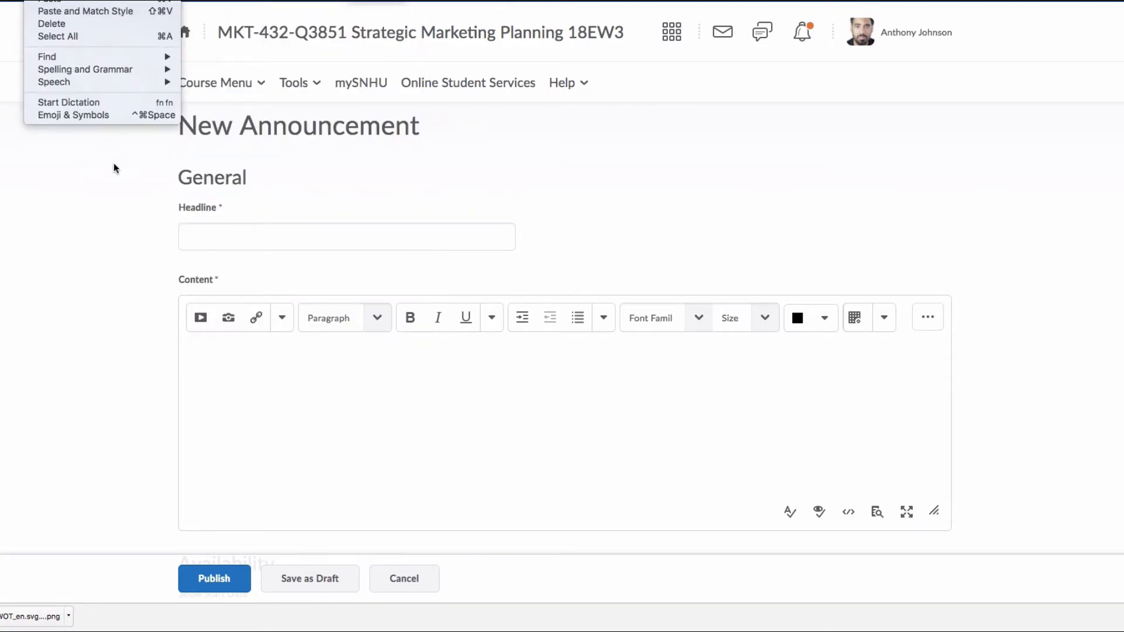
left_click(239, 366)
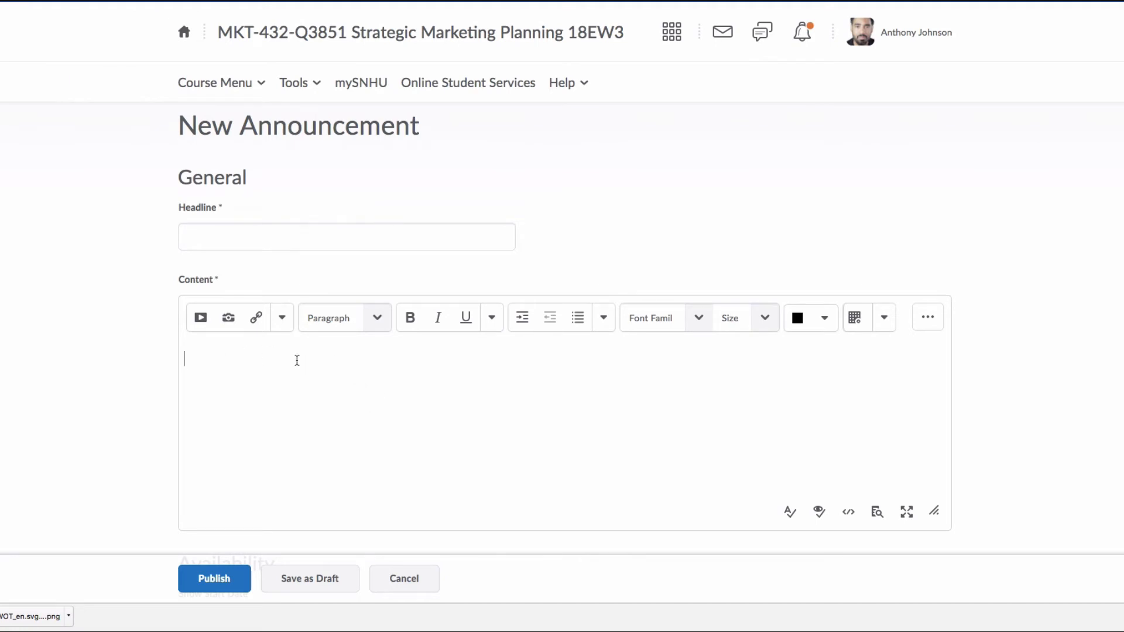
key("super+v")
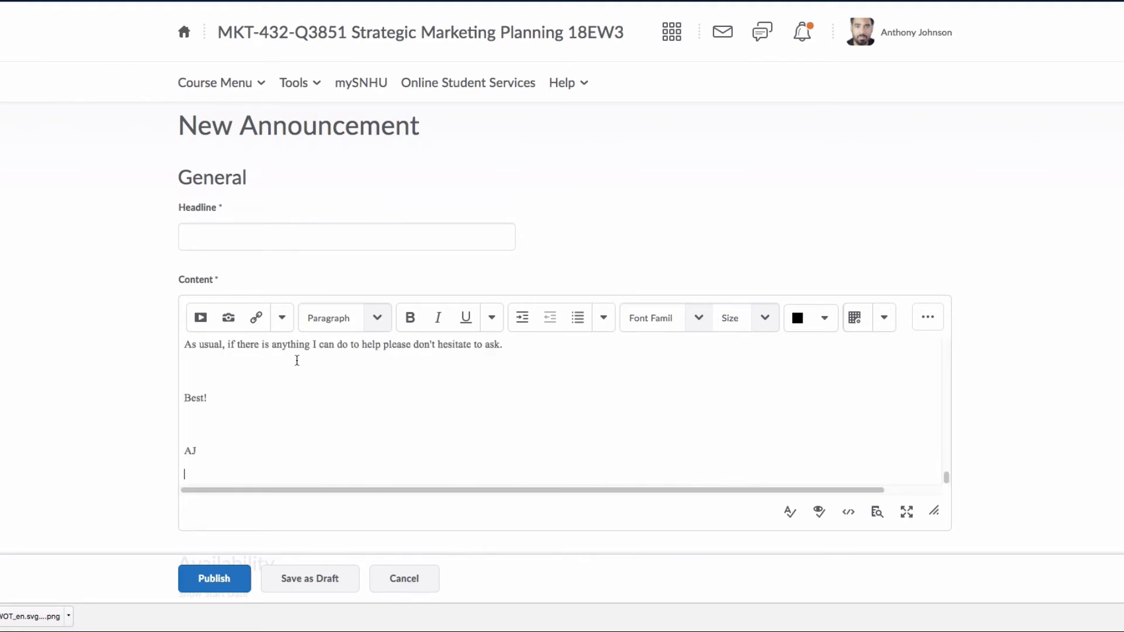
scroll(351, 388, "up", 10)
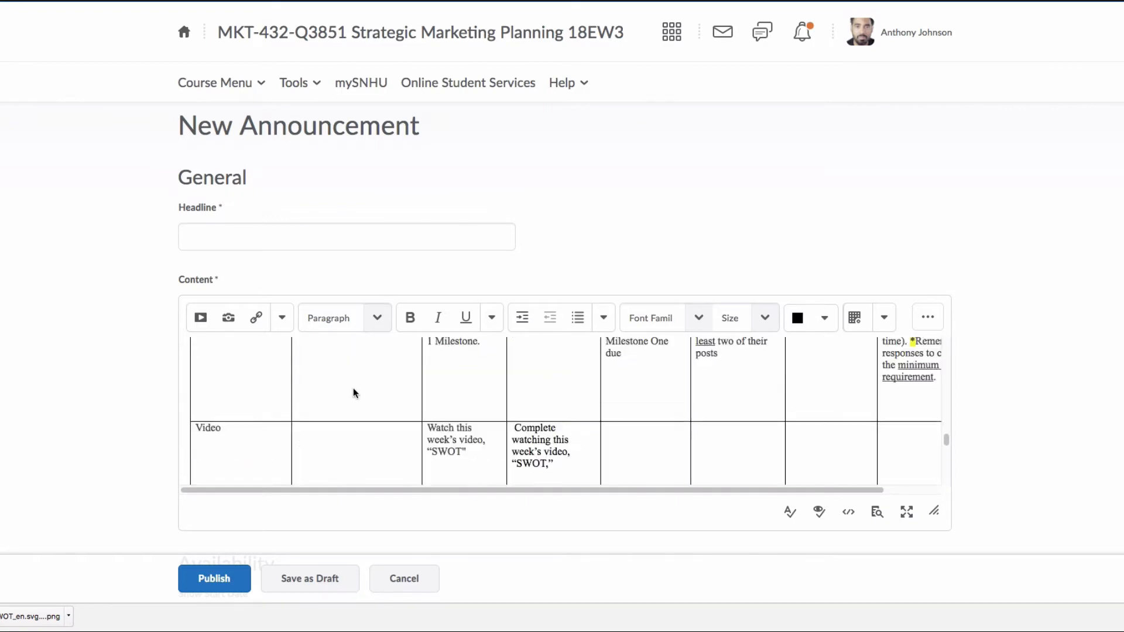
Review the pasted Week 2 message from the greeting through the schedule table to the closing lines
scroll(356, 388, "up", 10)
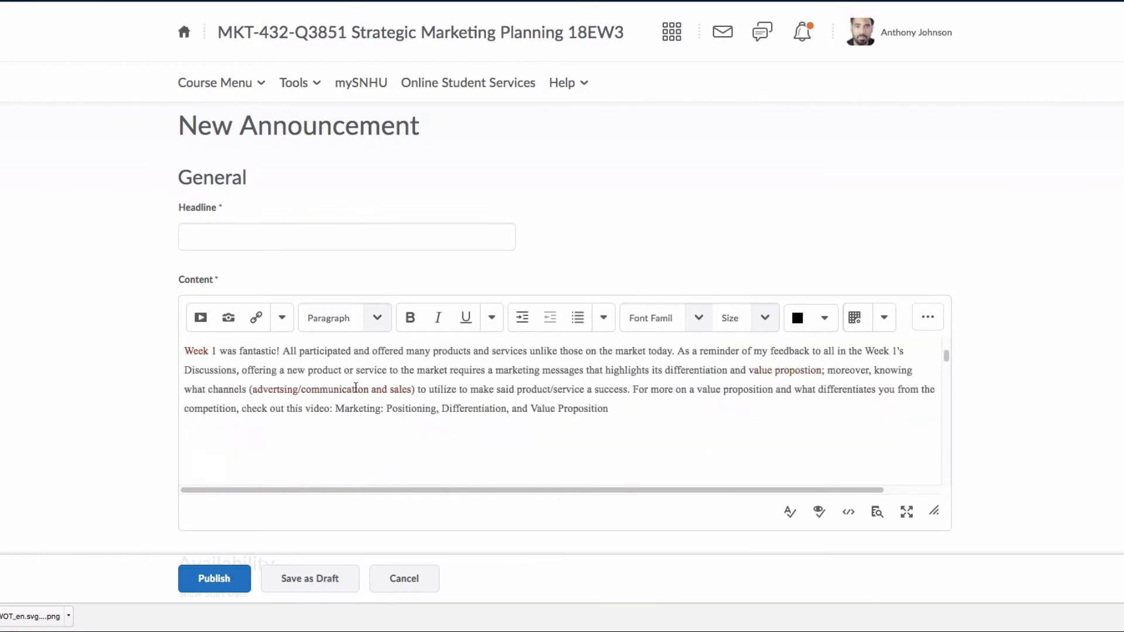
scroll(228, 348, "down", 1)
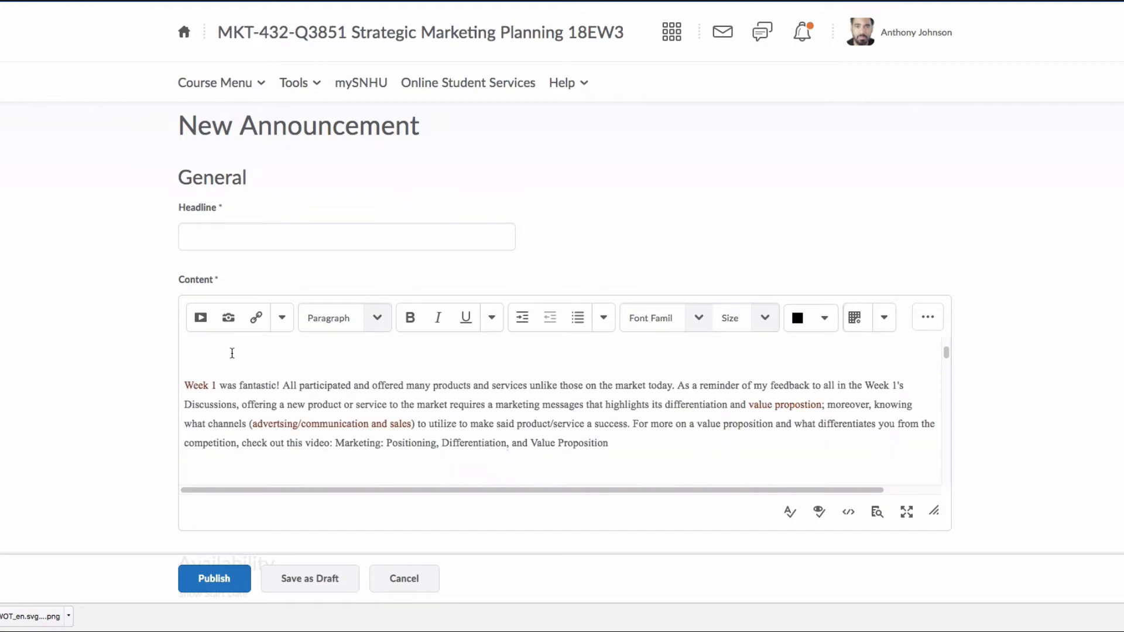
scroll(306, 390, "down", 5)
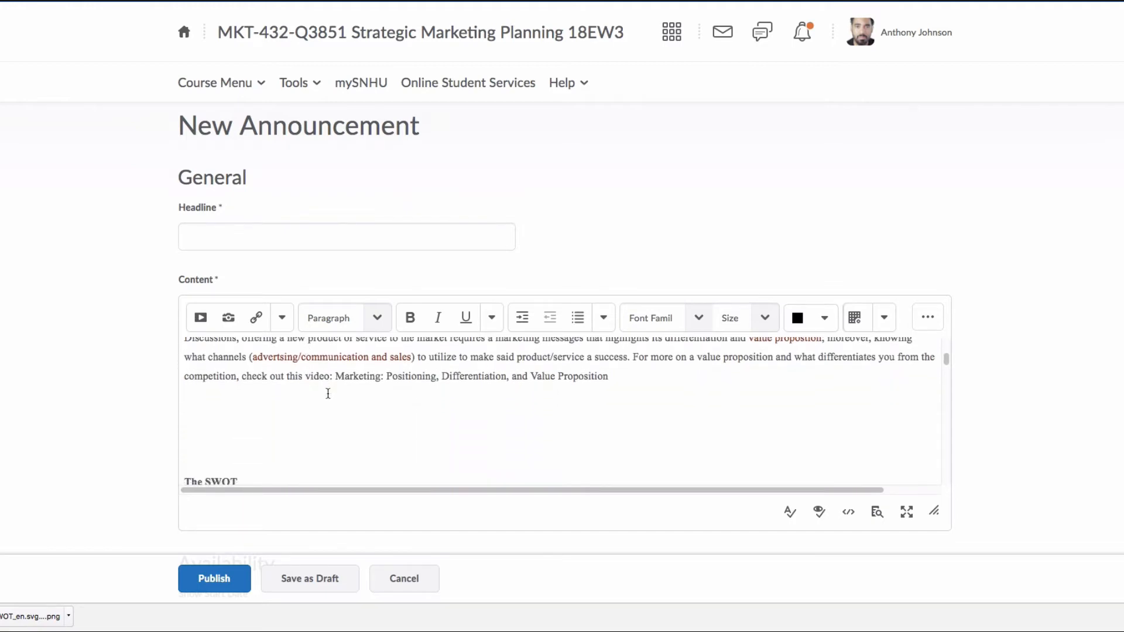
scroll(244, 409, "up", 3)
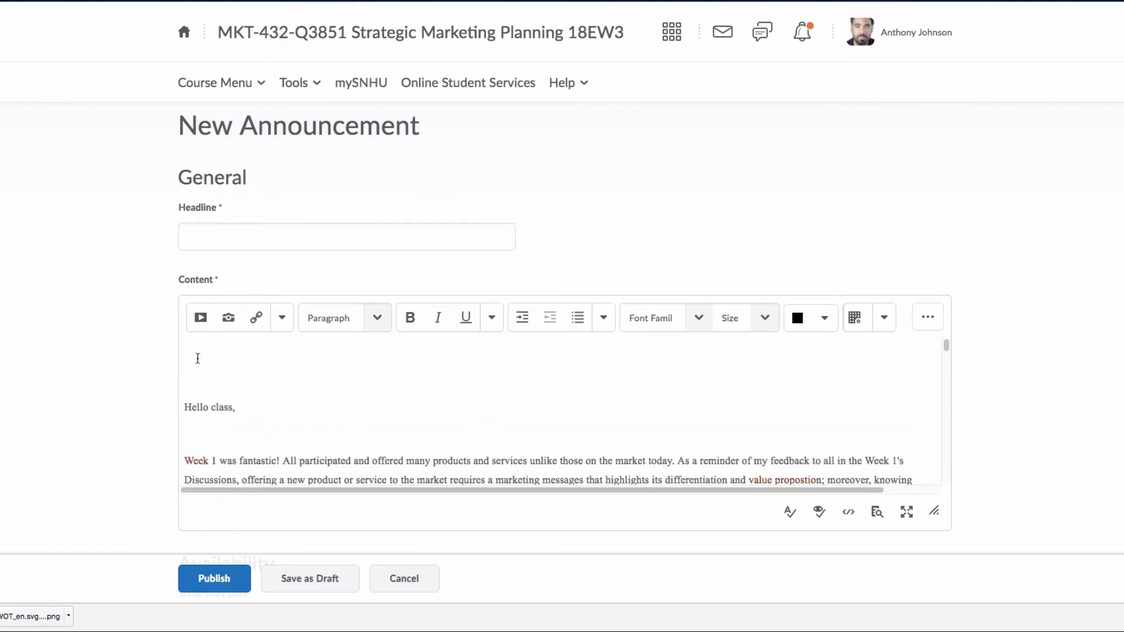
scroll(198, 358, "down", 3)
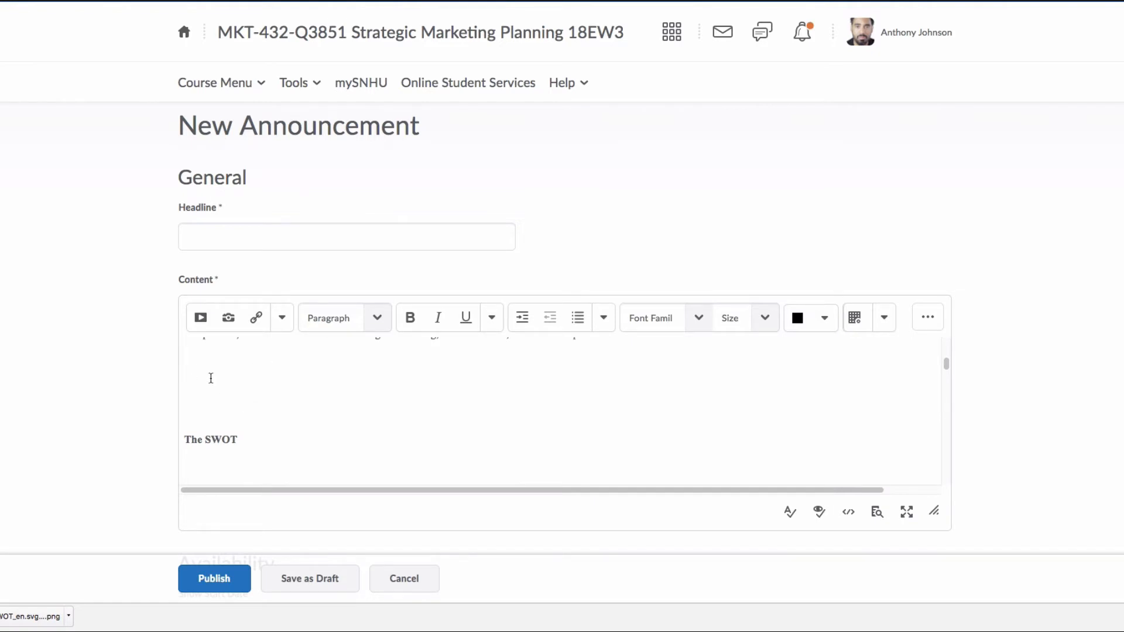
scroll(228, 379, "down", 10)
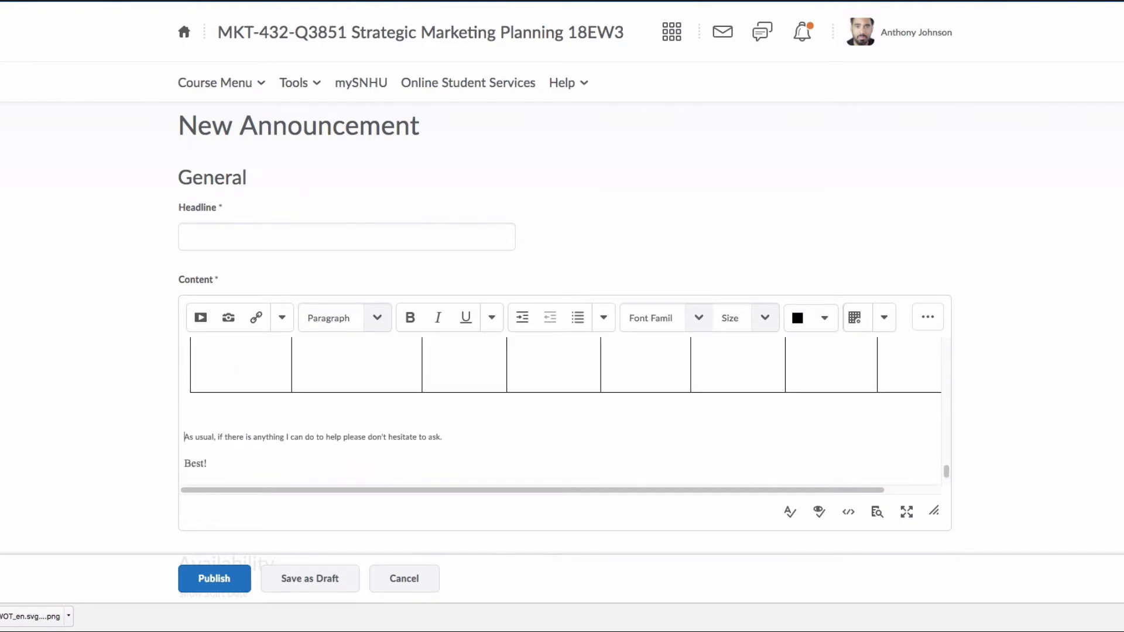
scroll(305, 406, "up", 4)
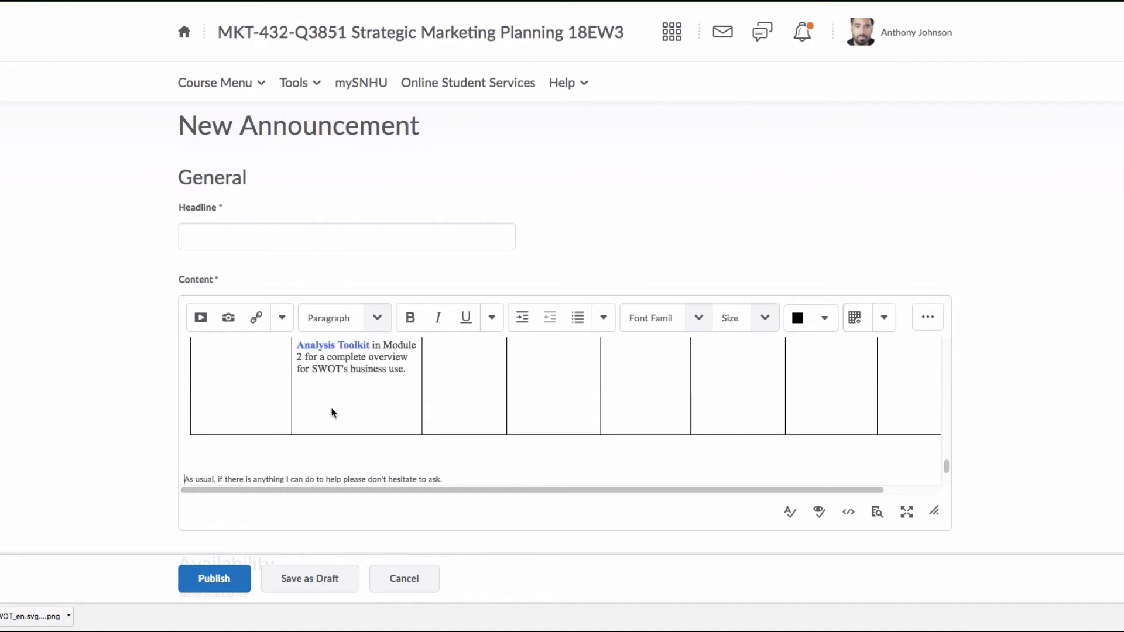
scroll(472, 382, "up", 3)
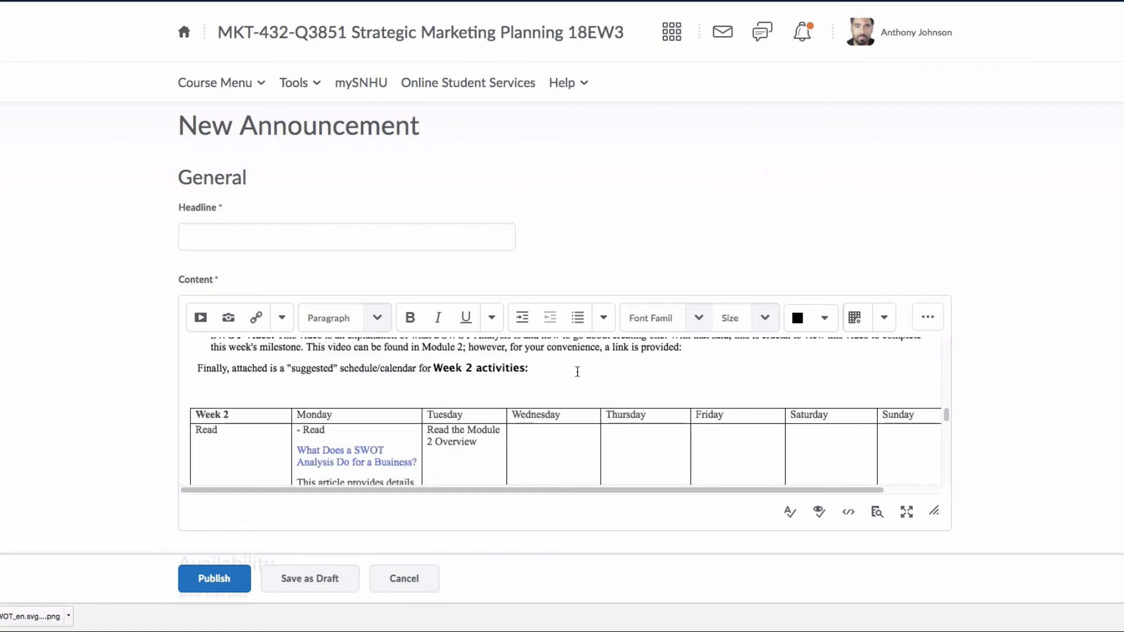
Set the entire message to Times New Roman at size 3 (12pt) and check the formatting of the closing line
left_click(578, 372)
key("ctrl+a")
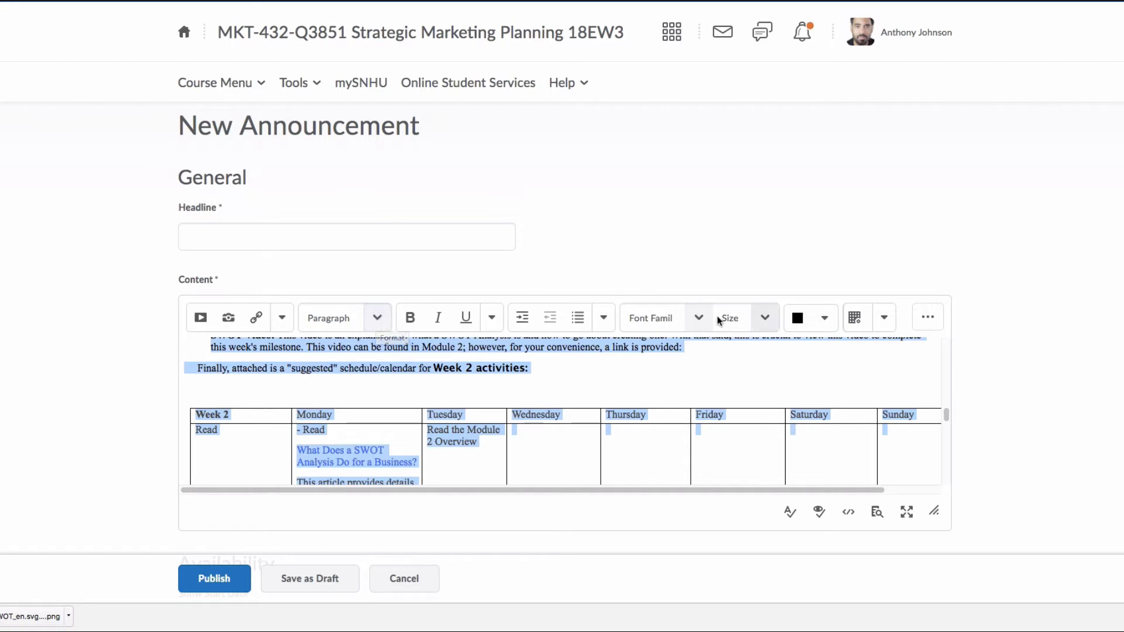
left_click(696, 318)
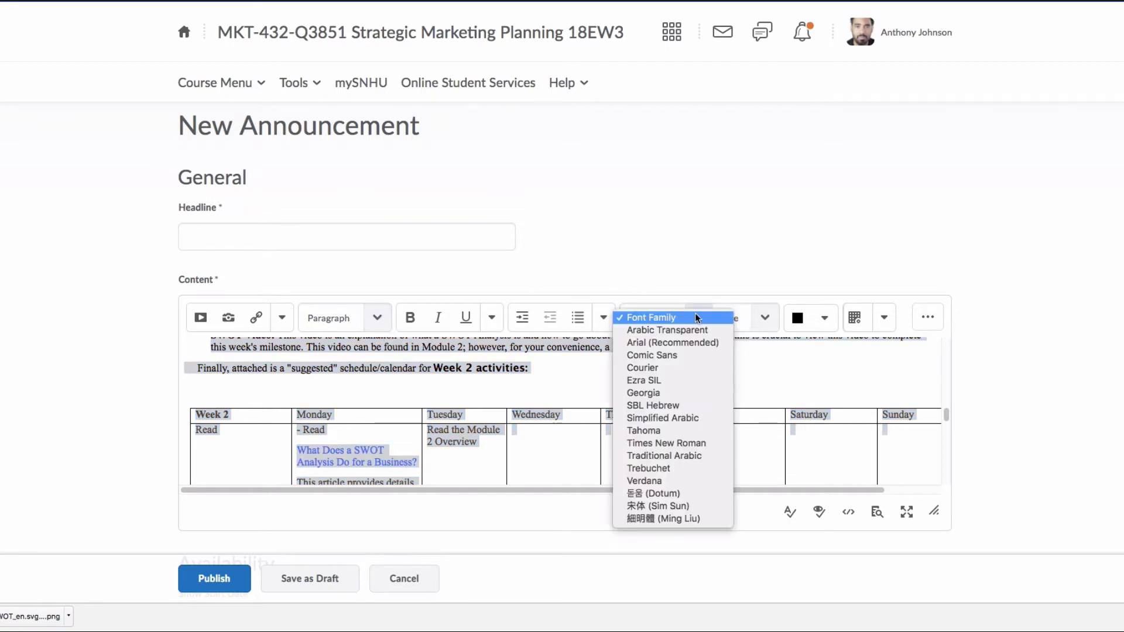
left_click(678, 443)
left_click(752, 319)
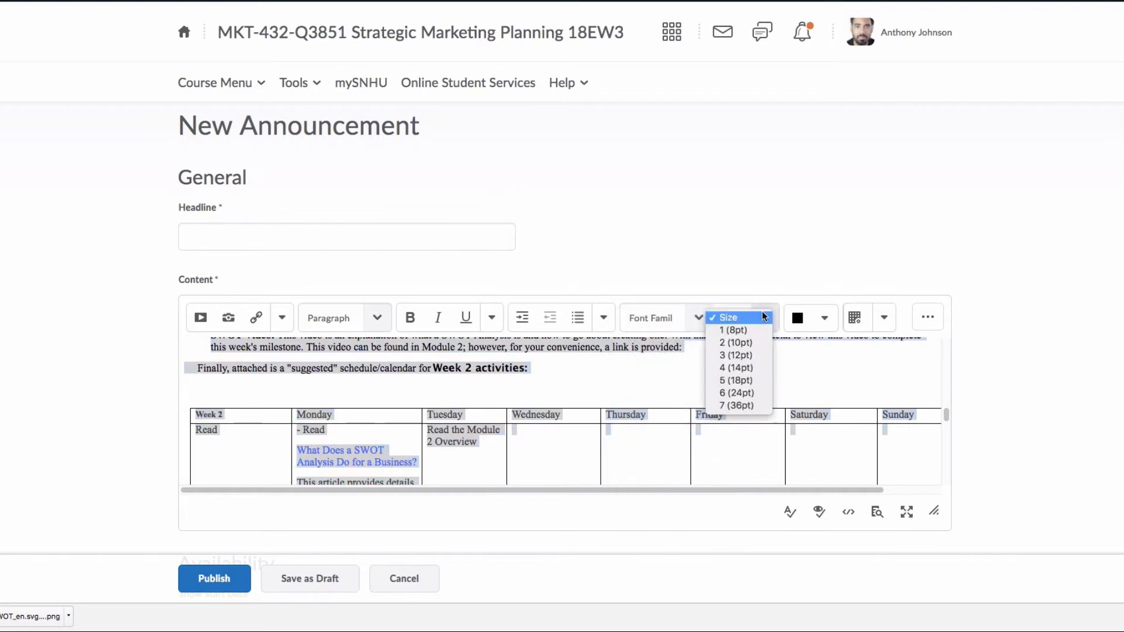
left_click(745, 358)
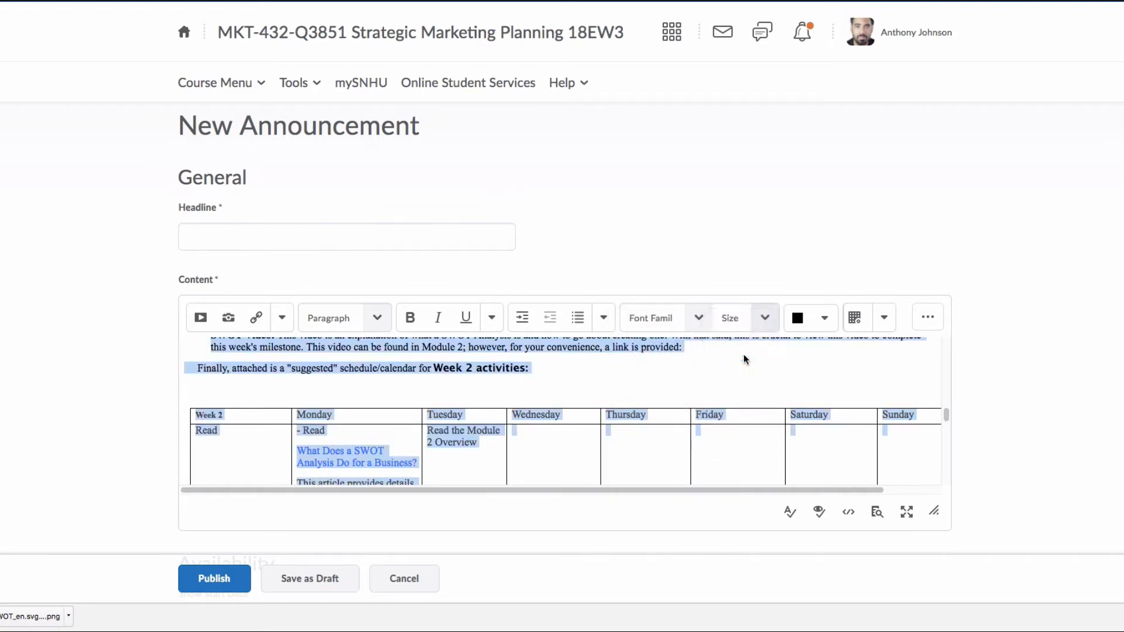
left_click(684, 393)
scroll(692, 371, "down", 10)
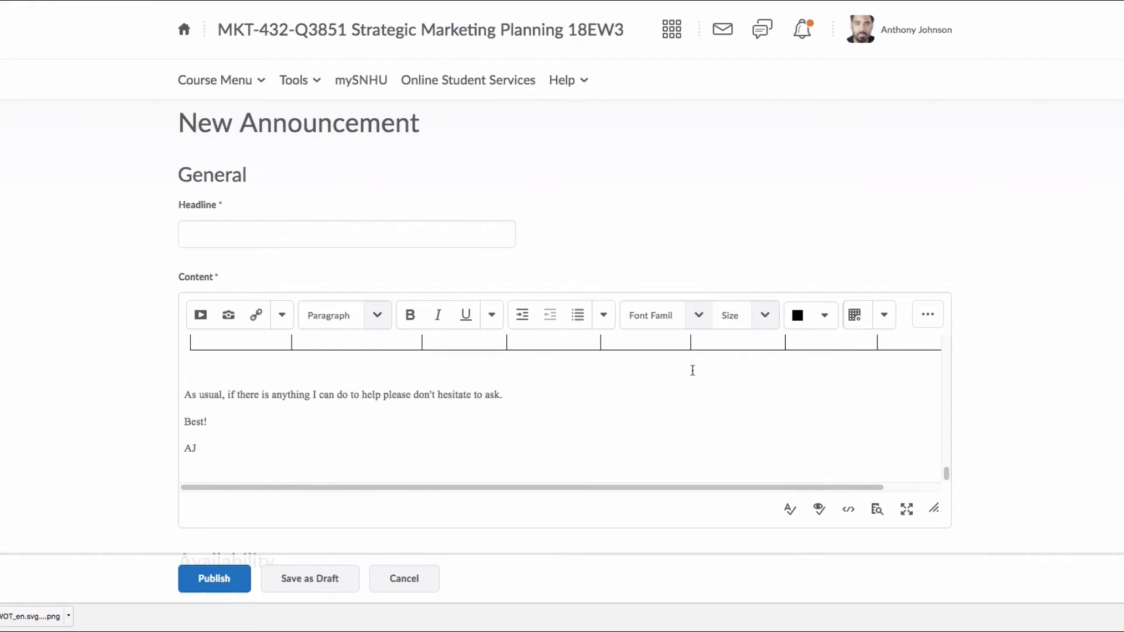
left_click_drag(518, 399, 305, 400)
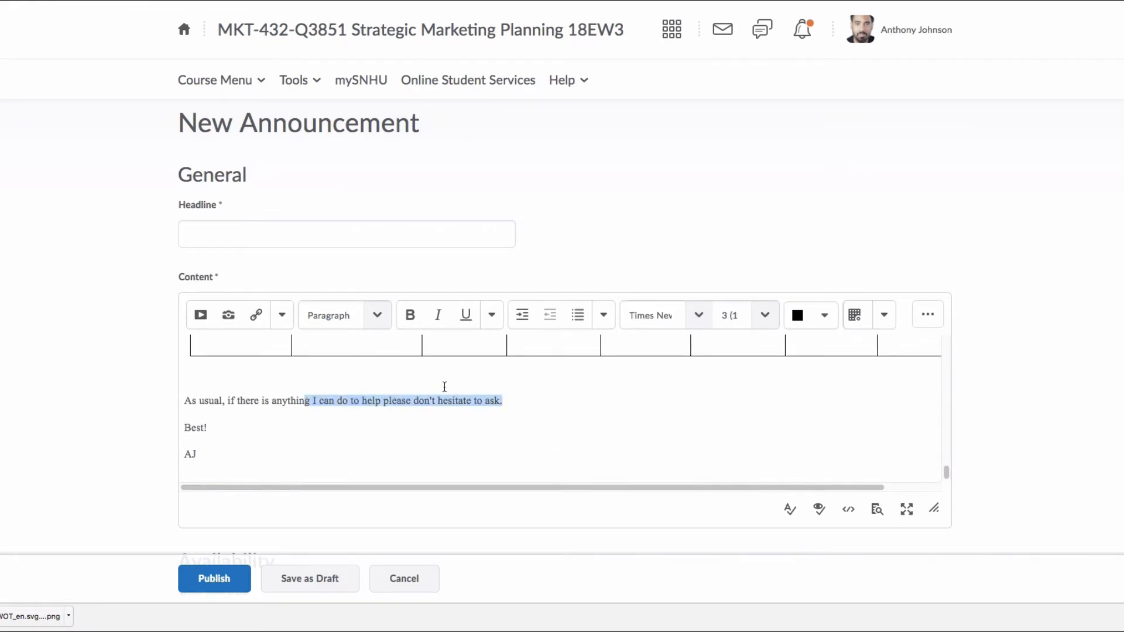
left_click(544, 404)
Add the downloaded image 2000px-SWOT_en.svg(1).png from the computer at the very beginning of the message
scroll(560, 399, "up", 10)
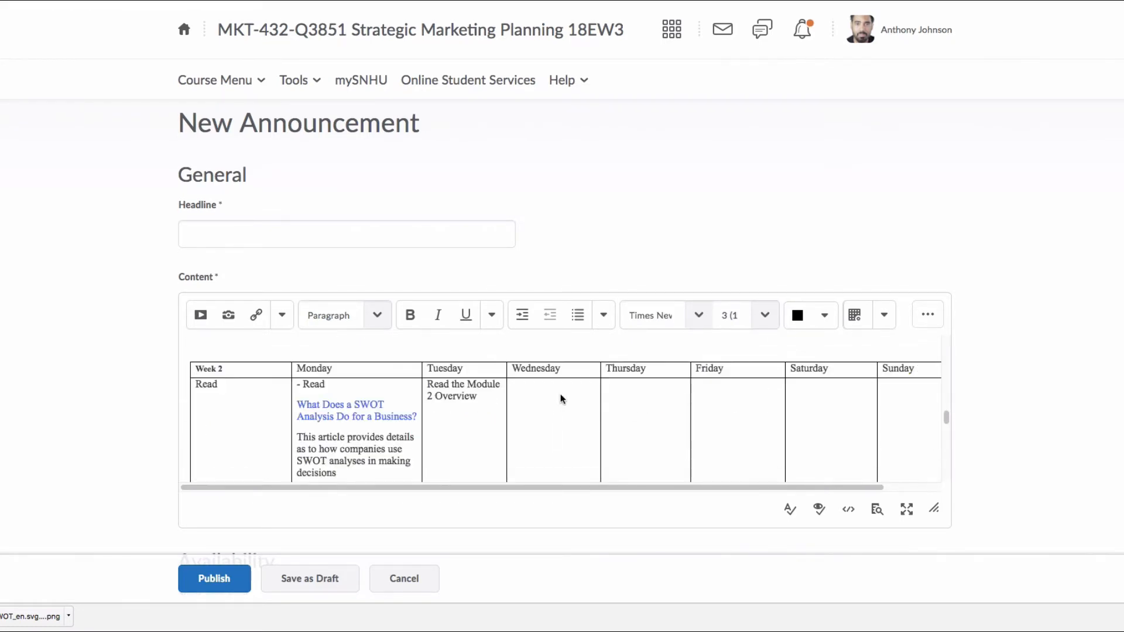
scroll(558, 392, "up", 10)
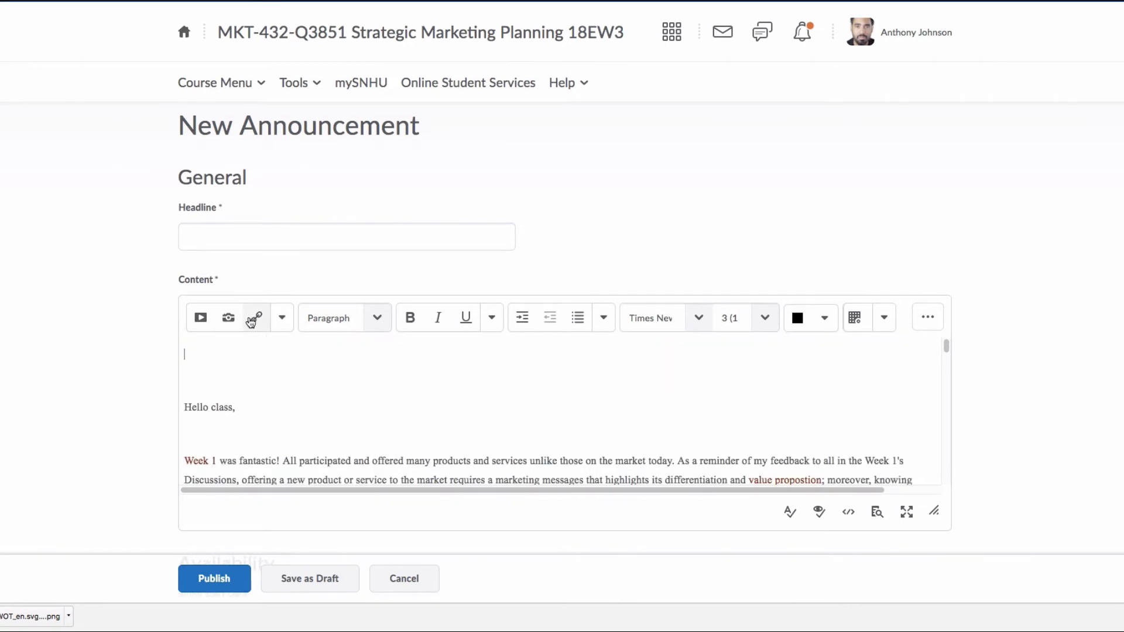
left_click(230, 319)
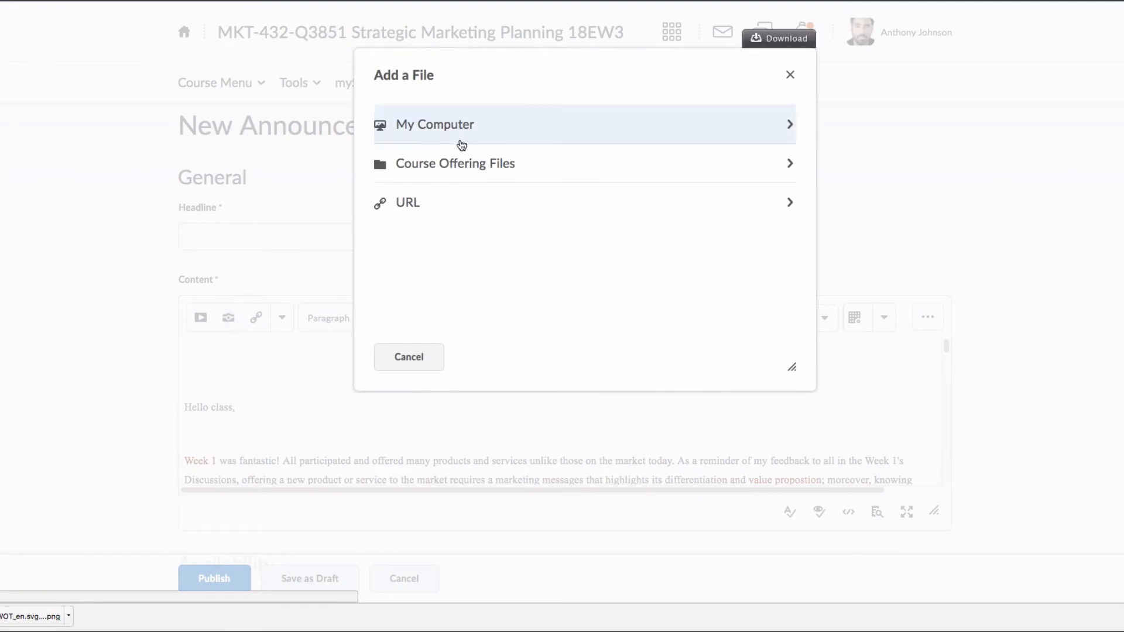
left_click(548, 124)
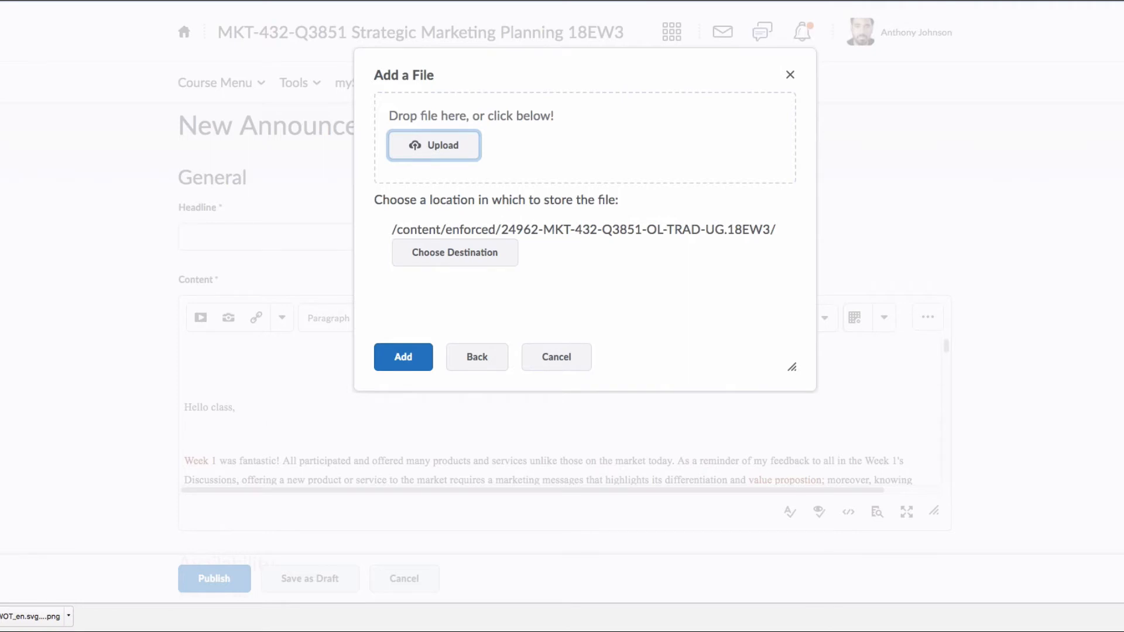
left_click_drag(0, 492, 495, 126)
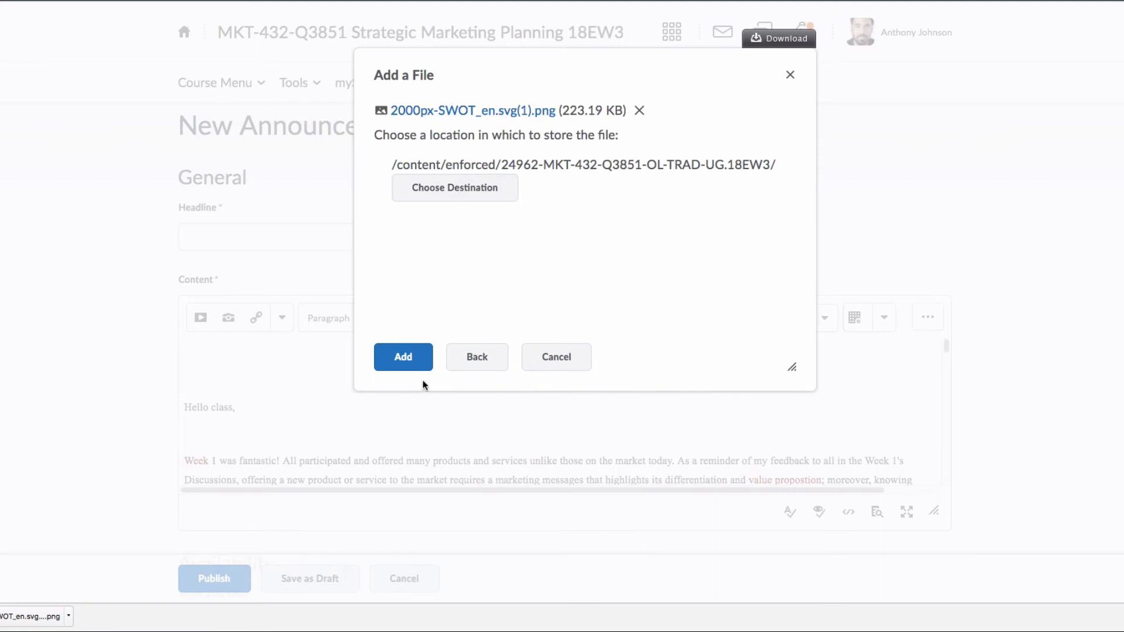
left_click(404, 357)
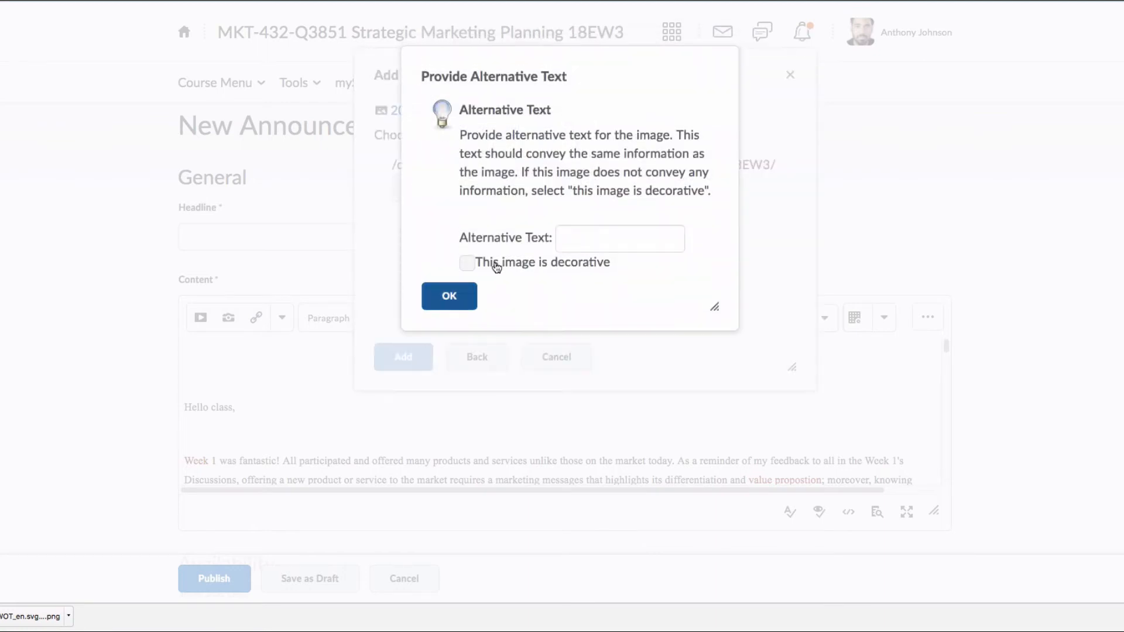
Give the image the alternative text "SWOT" and save the duplicate upload as a new file
left_click(616, 237)
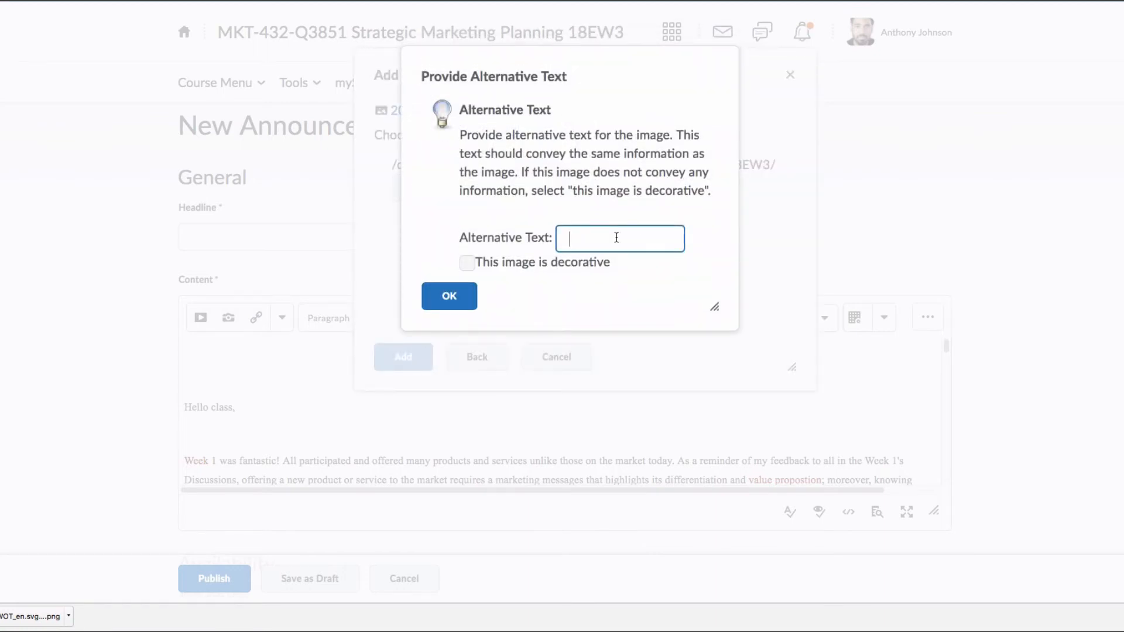
type("SWOT")
left_click(467, 297)
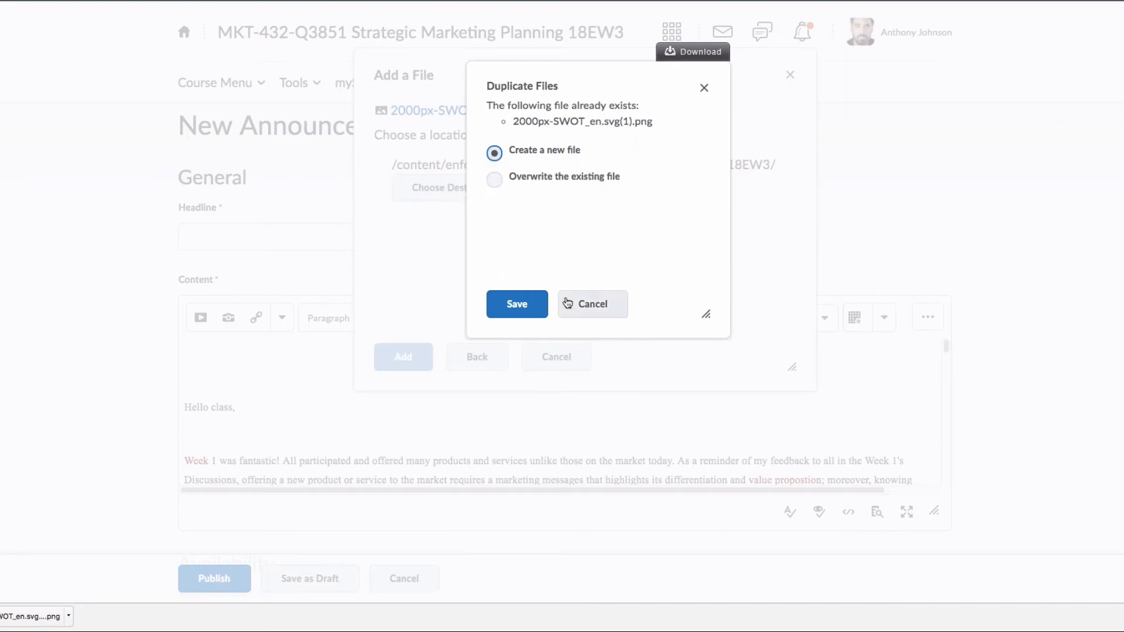
left_click(526, 300)
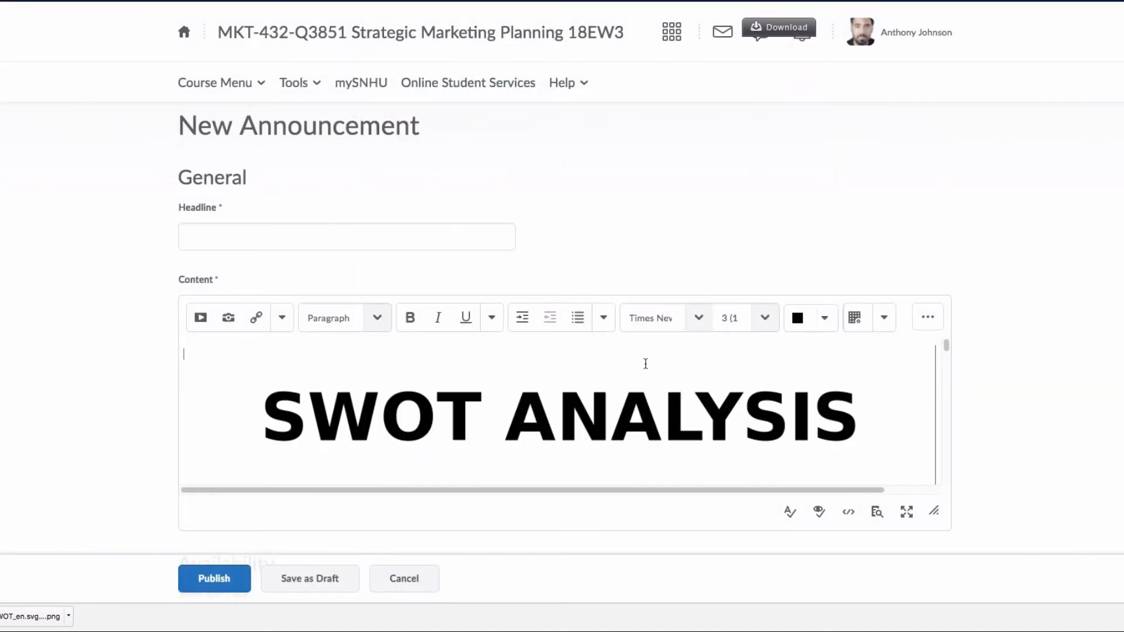
Shrink the SWOT Analysis image proportionally to just under half the width of the message area
scroll(650, 363, "down", 5)
scroll(673, 362, "down", 5)
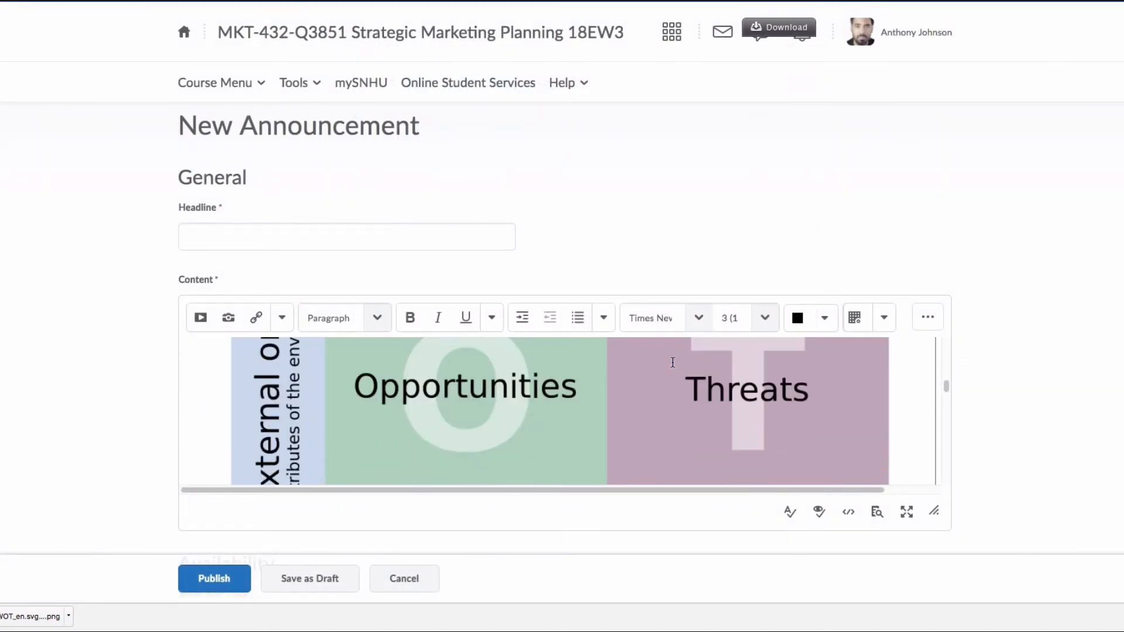
scroll(870, 426, "up", 3)
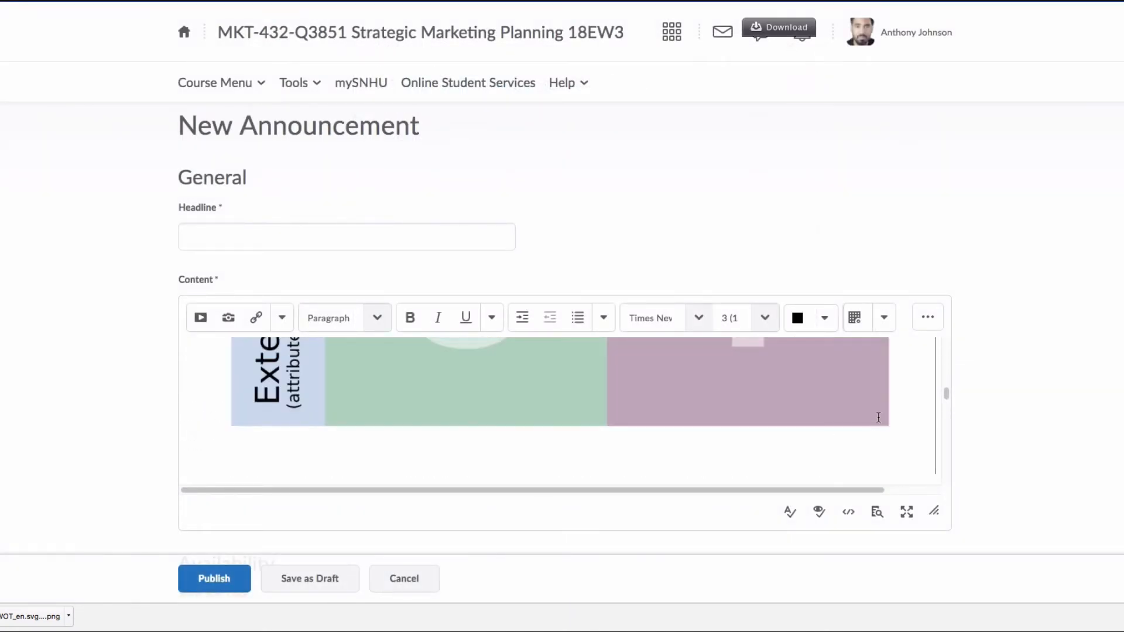
left_click(911, 441)
left_click_drag(936, 471, 644, 351)
scroll(451, 394, "up", 1)
scroll(421, 411, "down", 1)
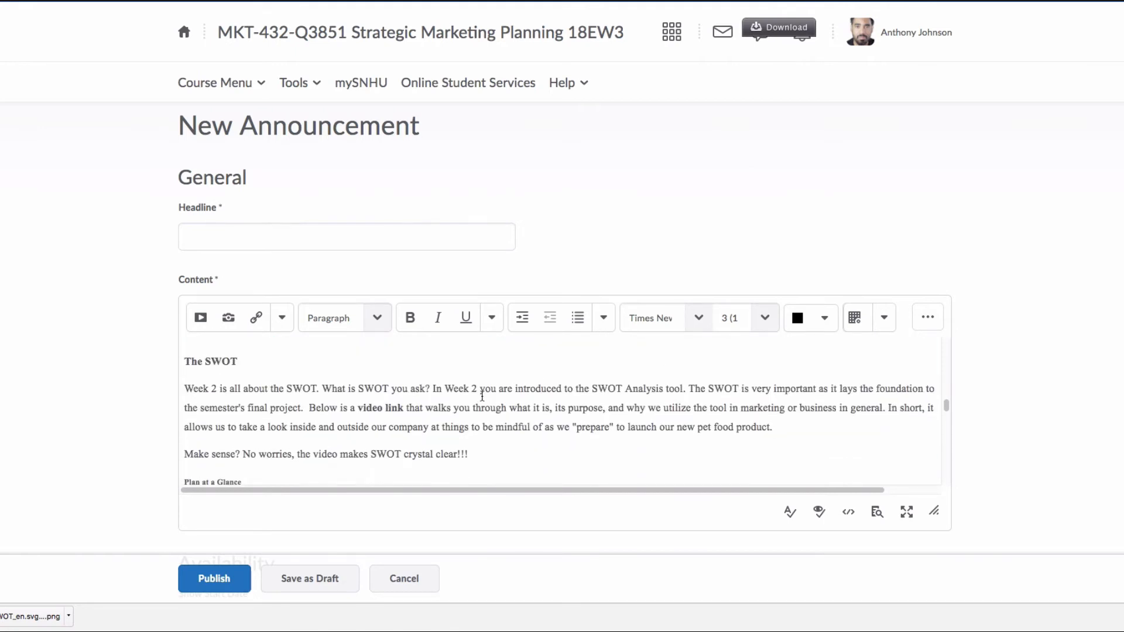
scroll(484, 393, "up", 3)
scroll(597, 393, "up", 4)
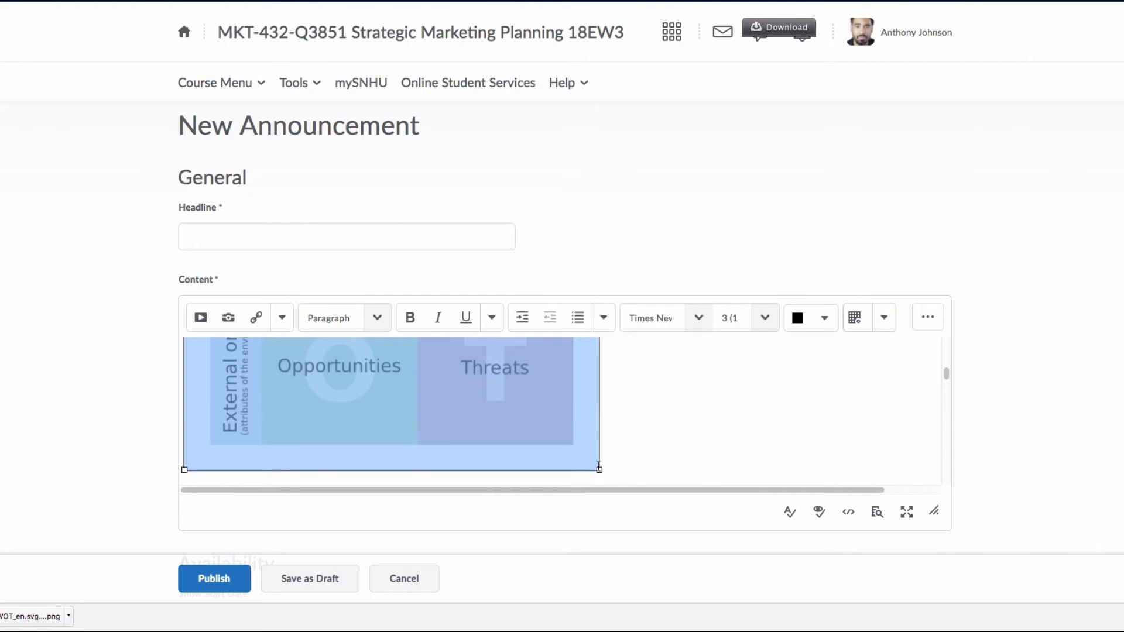
left_click_drag(599, 469, 539, 394)
scroll(591, 429, "down", 2)
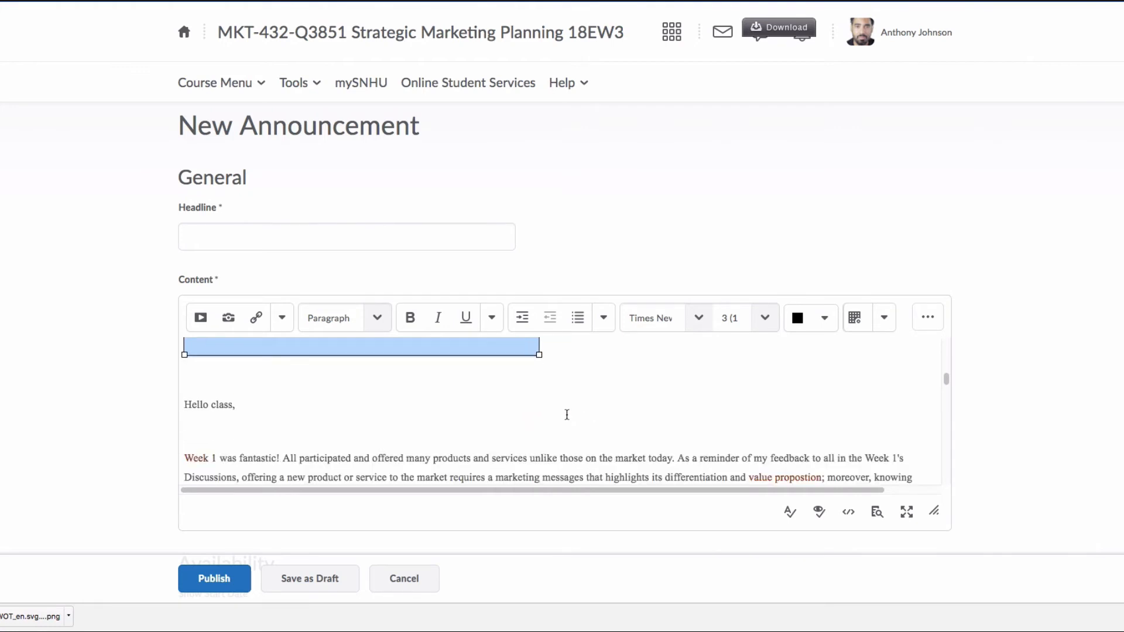
Delete the blank line between "Hello class," and the paragraph beginning "Week 1 was fantastic!"
left_click(291, 384)
scroll(550, 353, "down", 1)
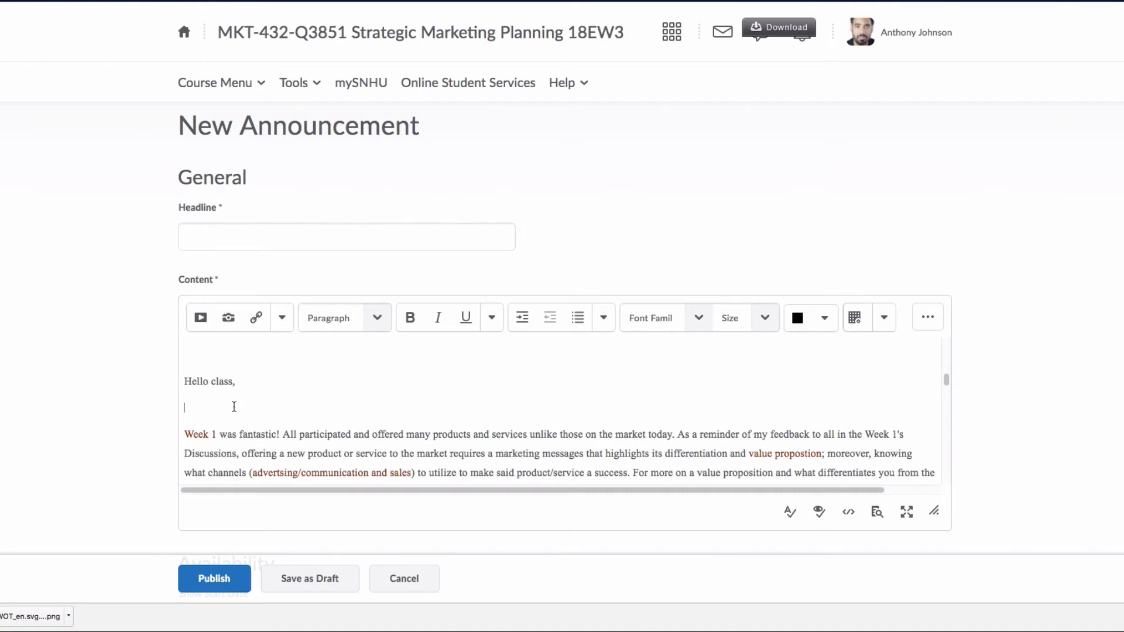
key("Delete")
Place the cursor below the first paragraph, copy the URL of the "Marketing: Positioning, Differentiation, and Value Proposition" YouTube video, and return to the announcement
scroll(269, 434, "down", 2)
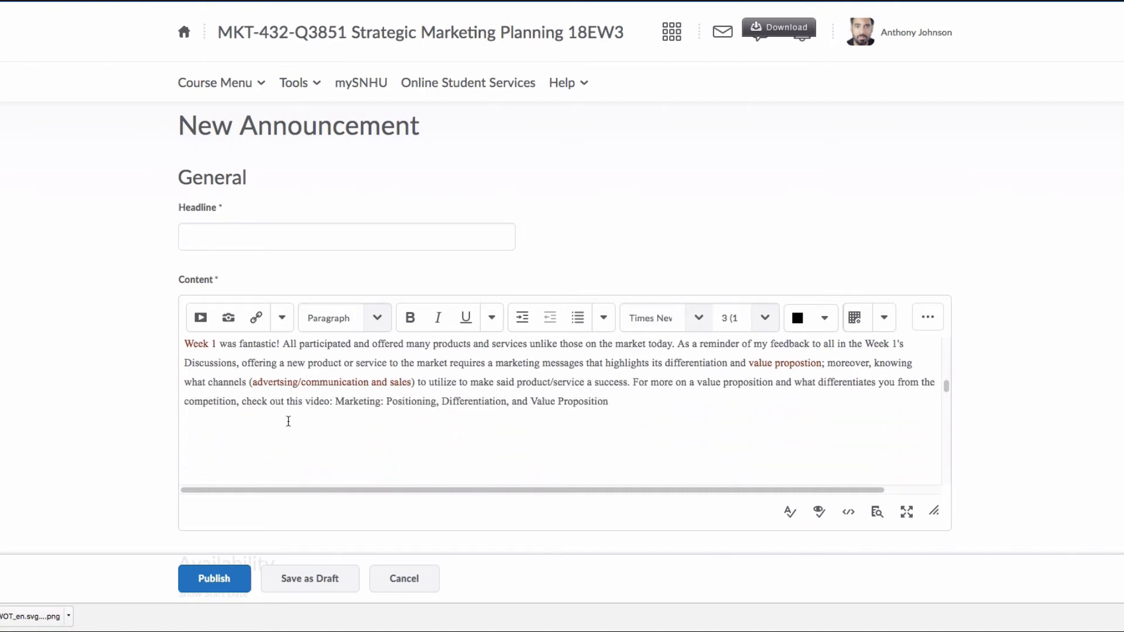
left_click(264, 429)
left_click(96, 1)
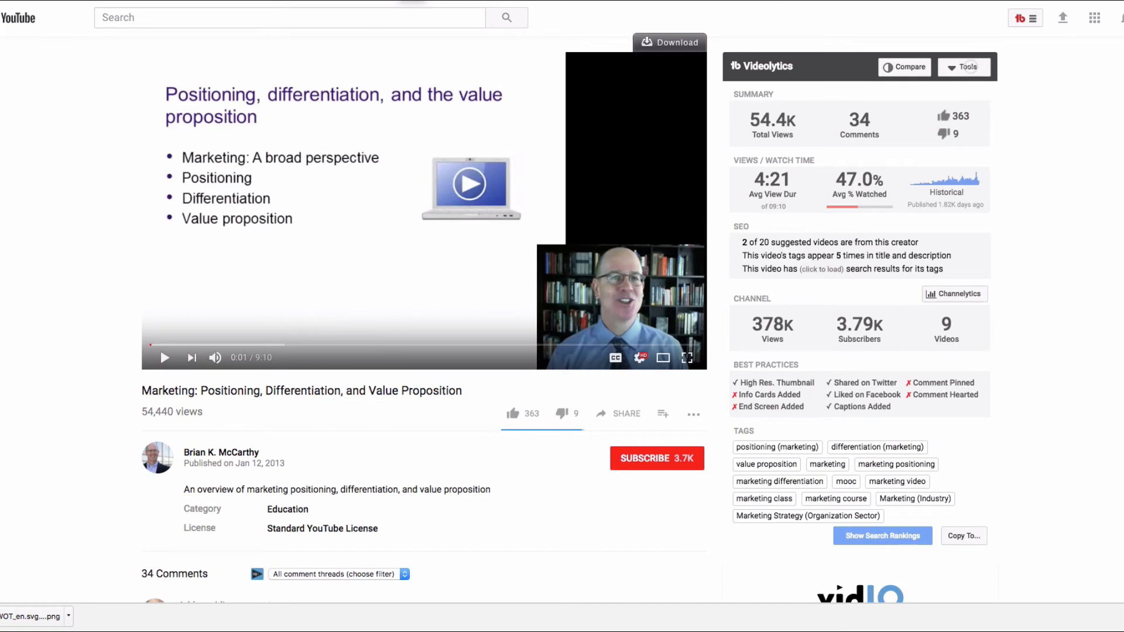
left_click(252, 1)
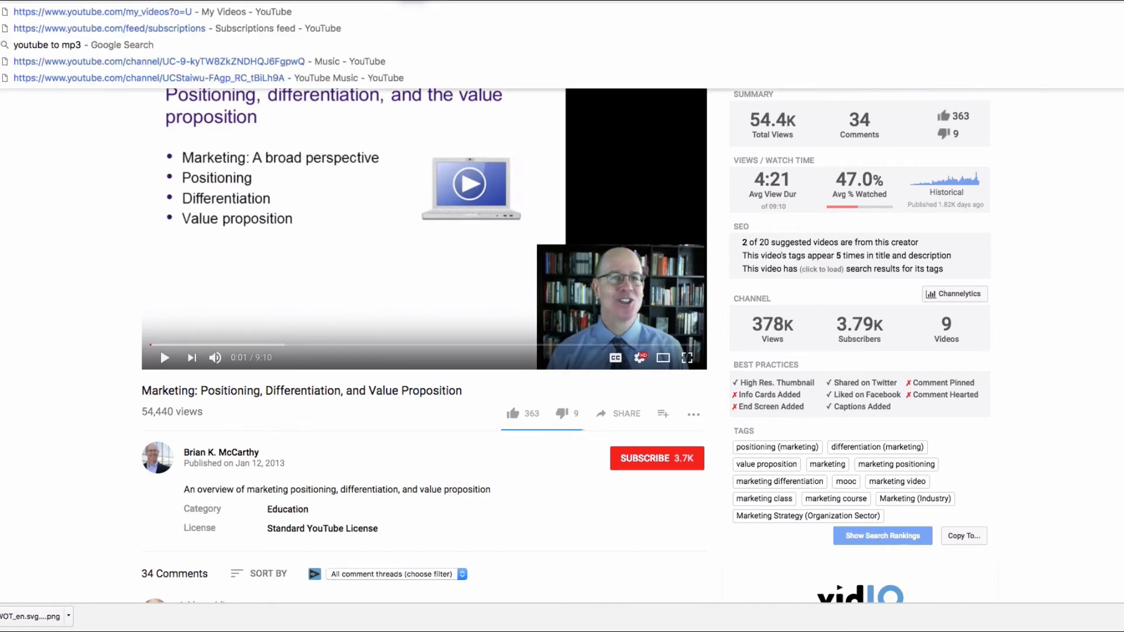
right_click(252, 1)
left_click(275, 1)
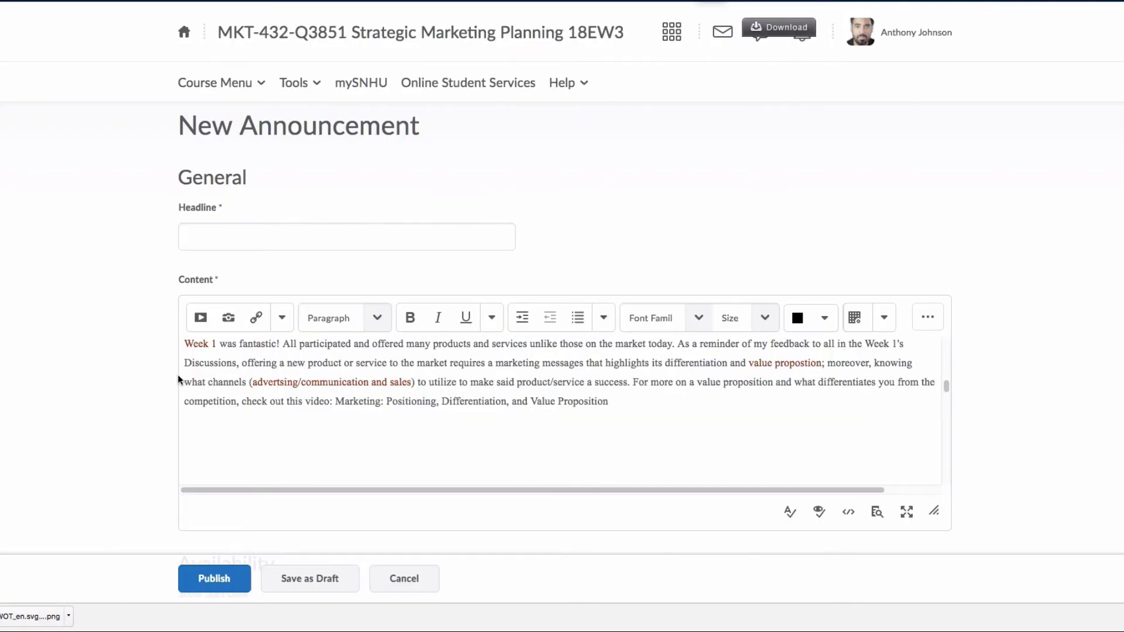
Find the YouTube video "Marketing: Positioning, Differentiation, and Value Proposition" with the copied URL and insert it below the first paragraph
left_click(200, 319)
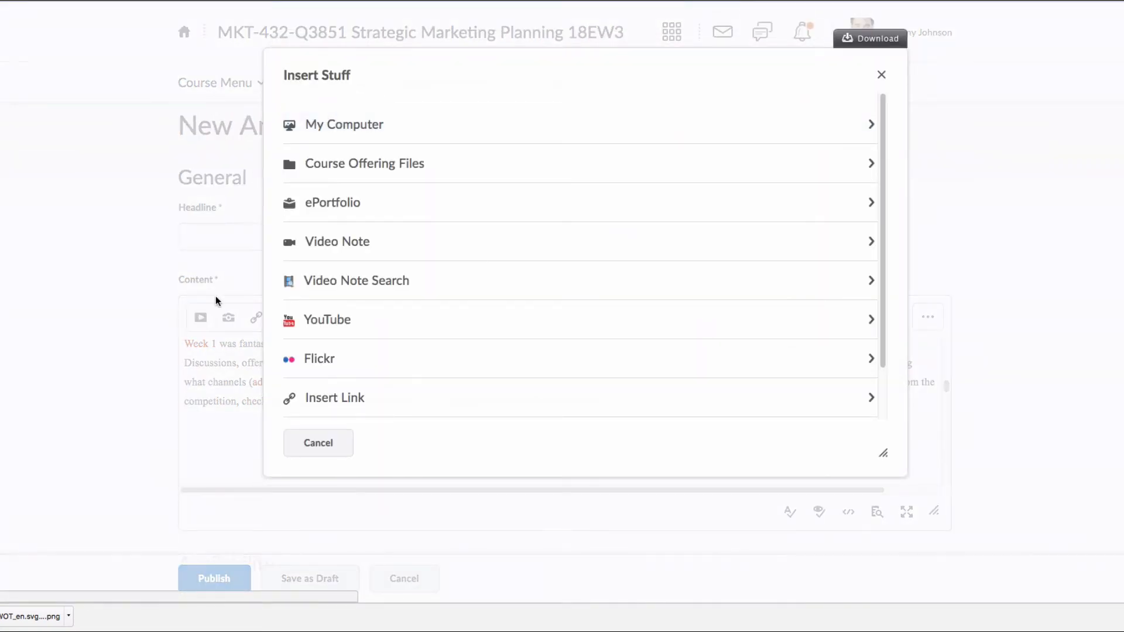
left_click(369, 322)
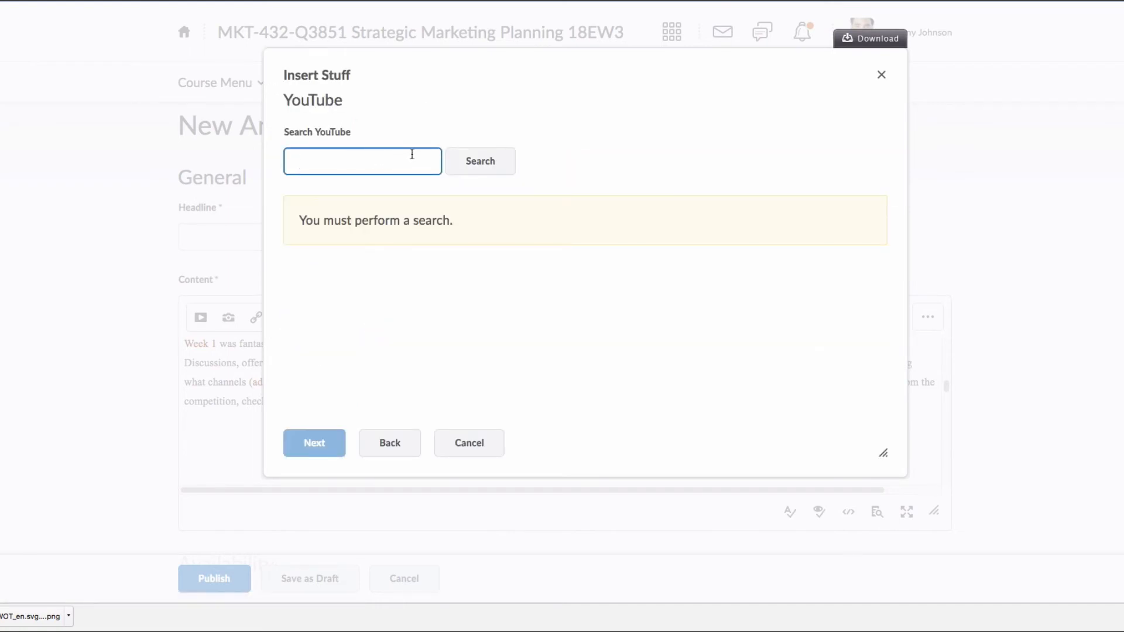
type("https://www.youtube.com/watch?v=ugWT3ouiQjw")
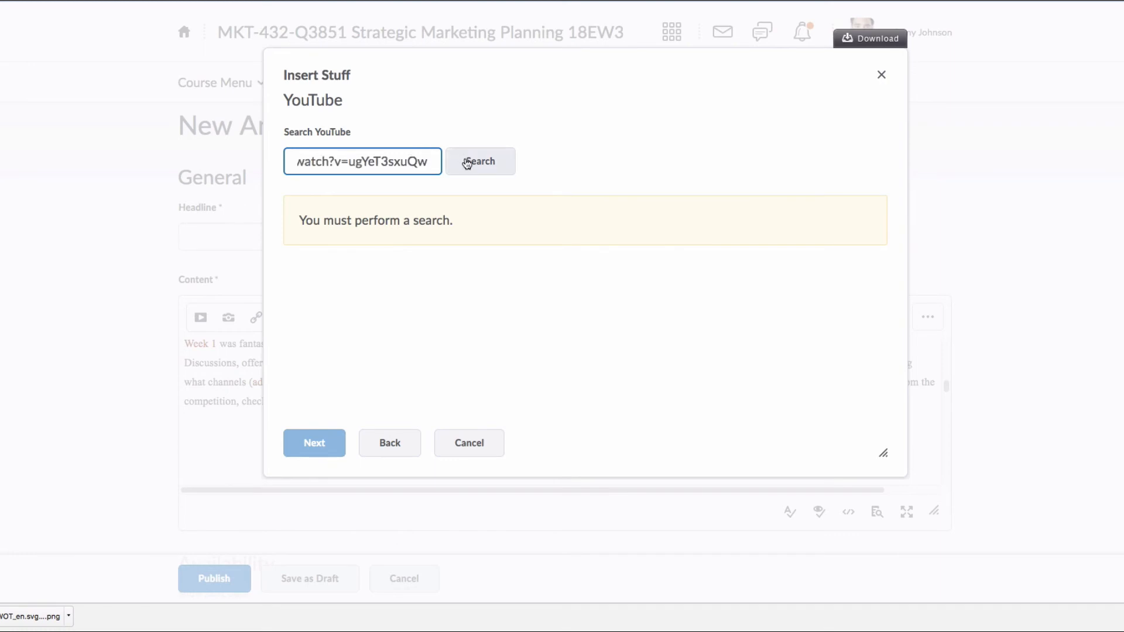
left_click(466, 162)
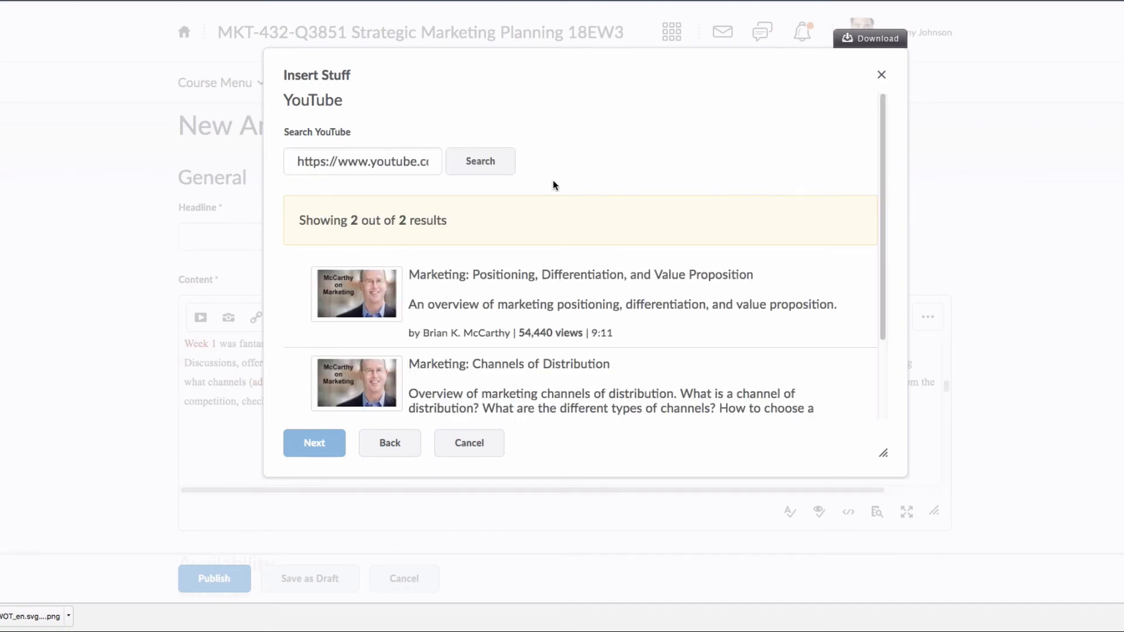
left_click(543, 310)
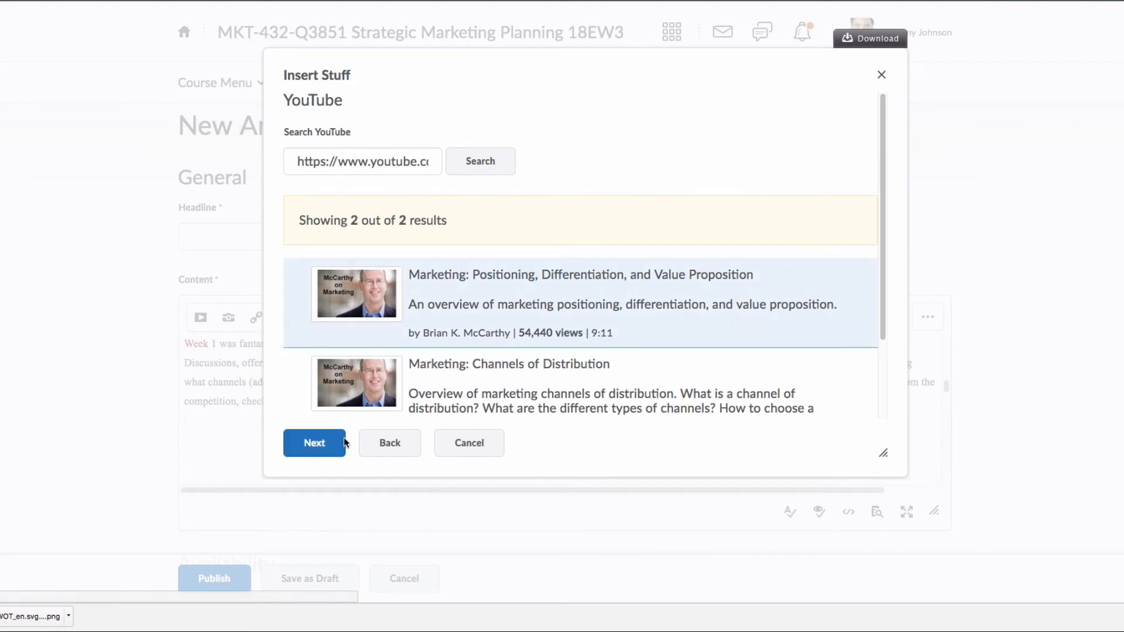
left_click(311, 445)
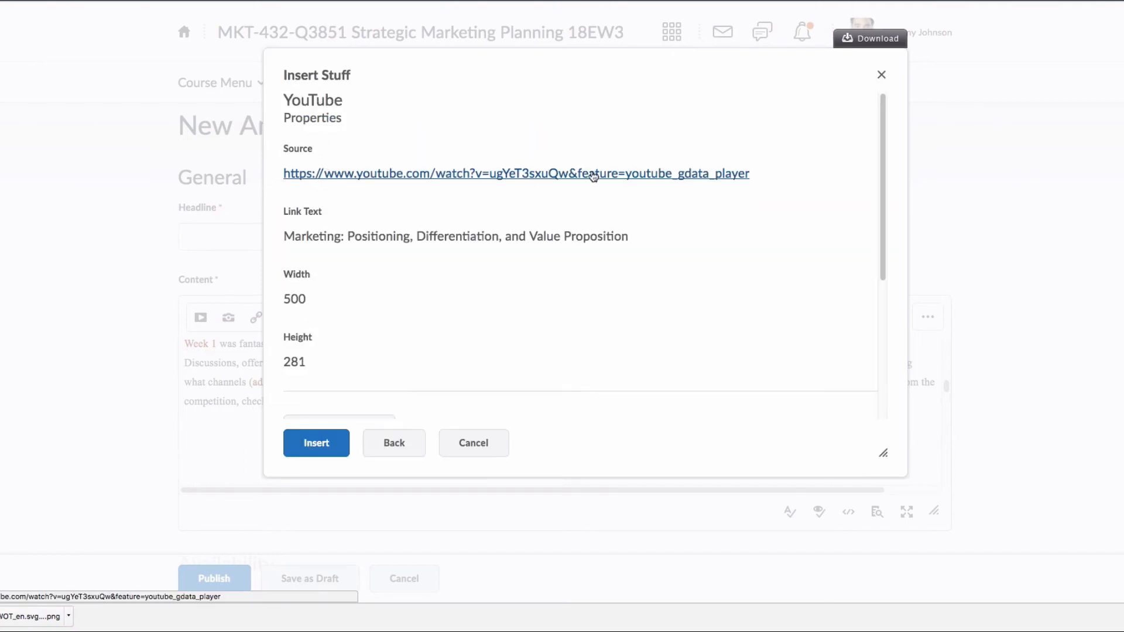
left_click(331, 447)
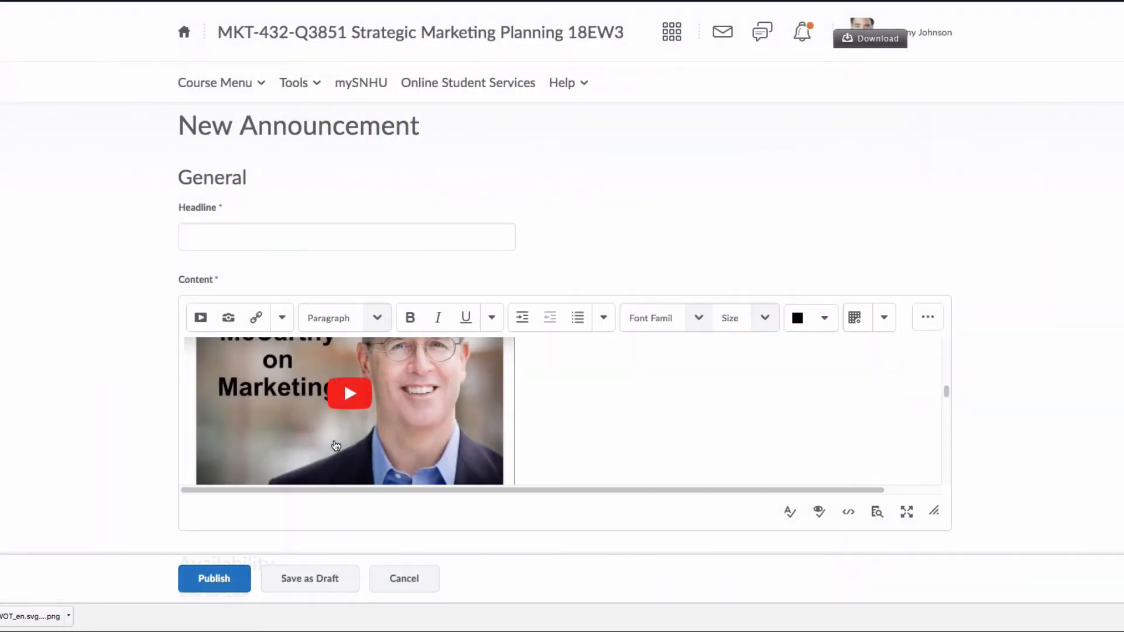
Try to delete the blank lines between the video and the "The SWOT" heading, and undo the deletion
scroll(510, 375, "down", 3)
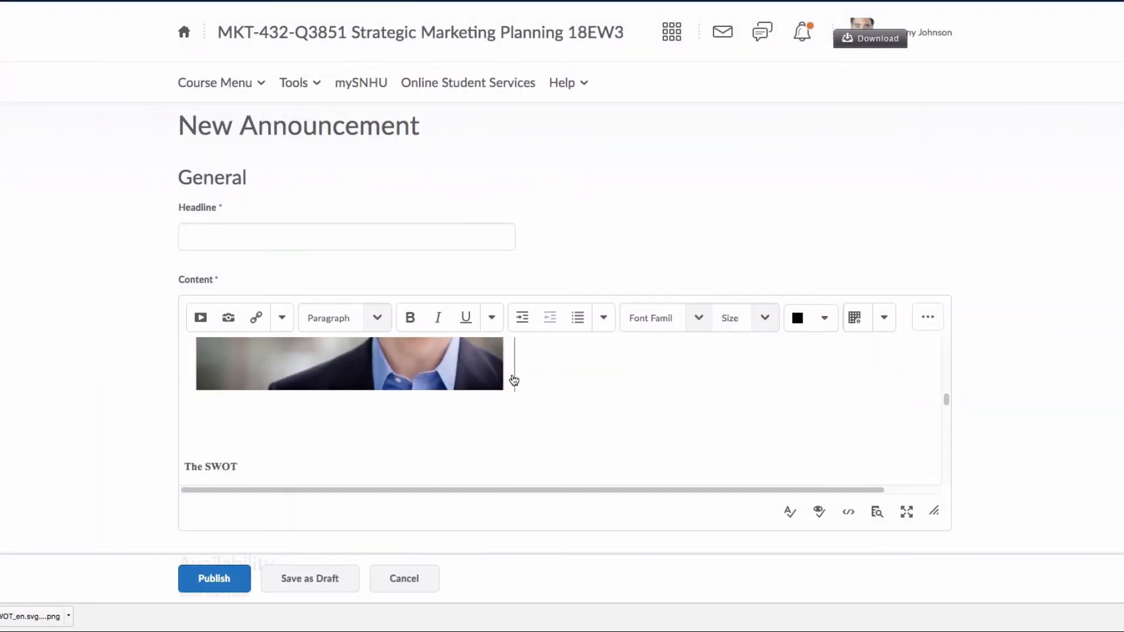
scroll(505, 390, "up", 2)
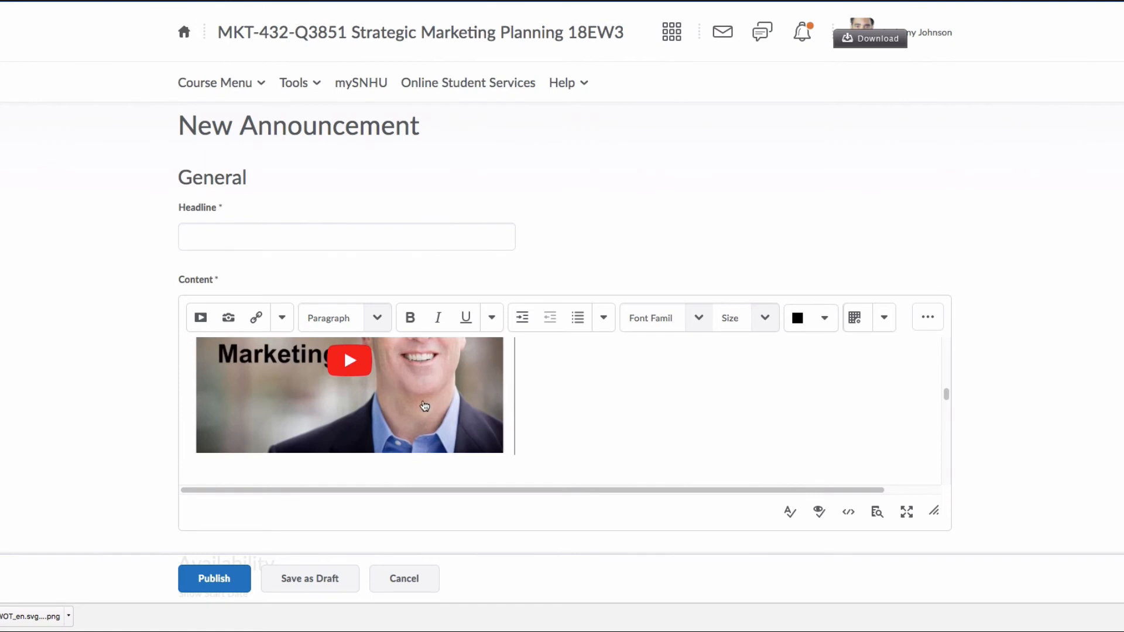
scroll(425, 405, "down", 2)
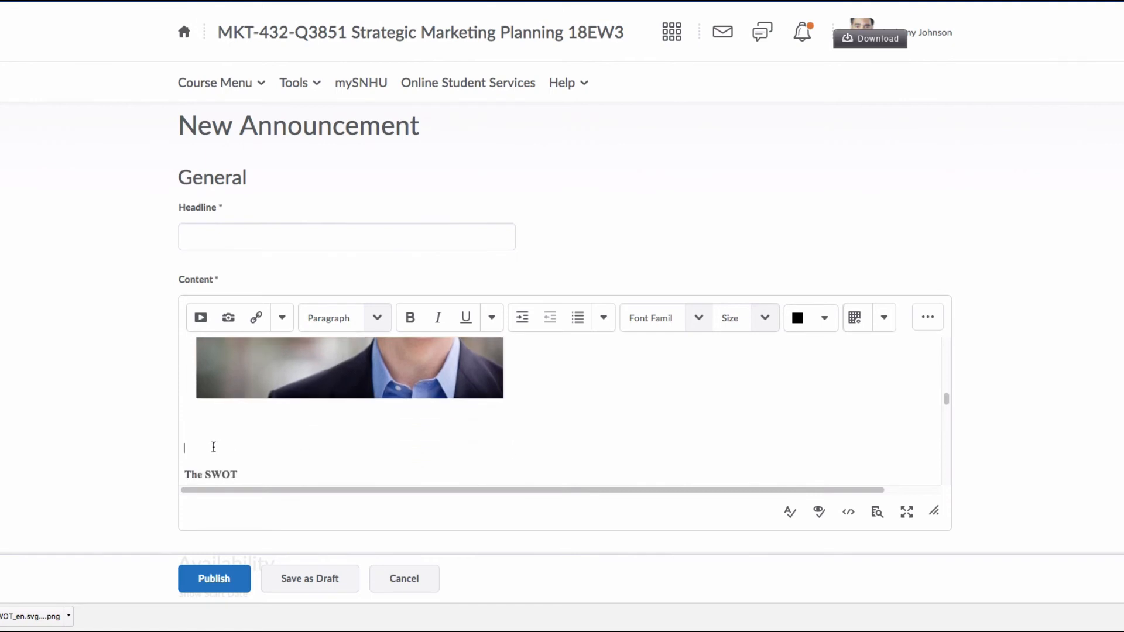
scroll(214, 447, "down", 1)
scroll(558, 409, "down", 1)
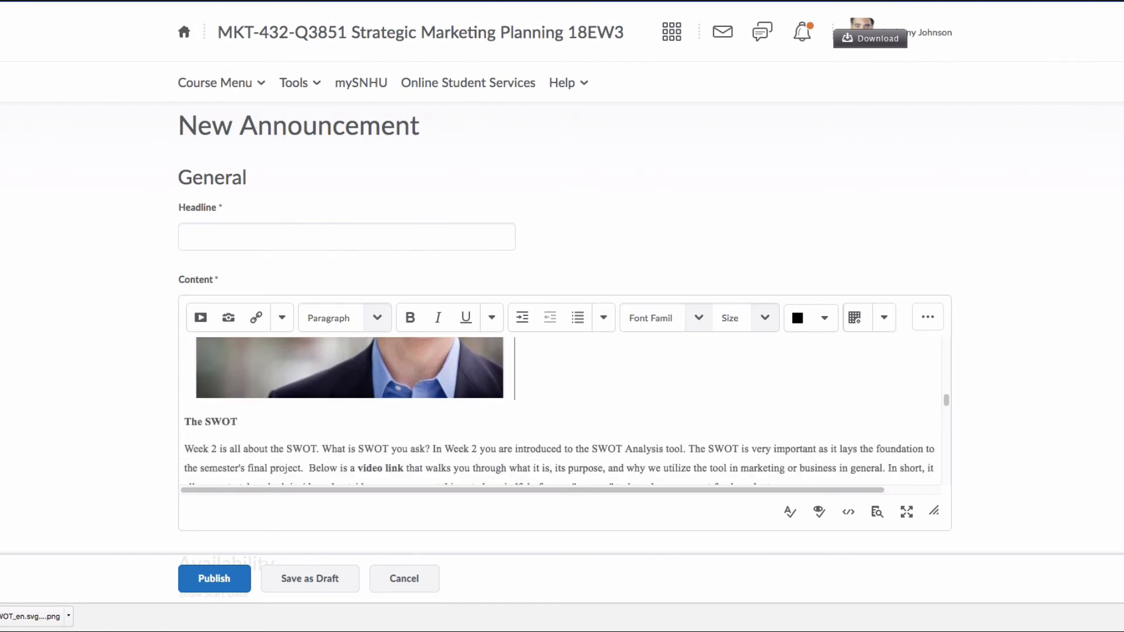
type("Week 1 was fantastic! All participated and offered many products and services unlike those on the market today. As a reminder of my feedback to all in the Week 1's Discussions, offering a new product or service to the market requires a marketing messages that highlights its differentiation and value propostion; moreover, knowing what channels (advertsing/communication and sales) to utilize to make said product/service a success. For more on a value proposition and what differentiates you from the competition, check out this video: Marketing: Positioning, Differentiation, and Value Proposition")
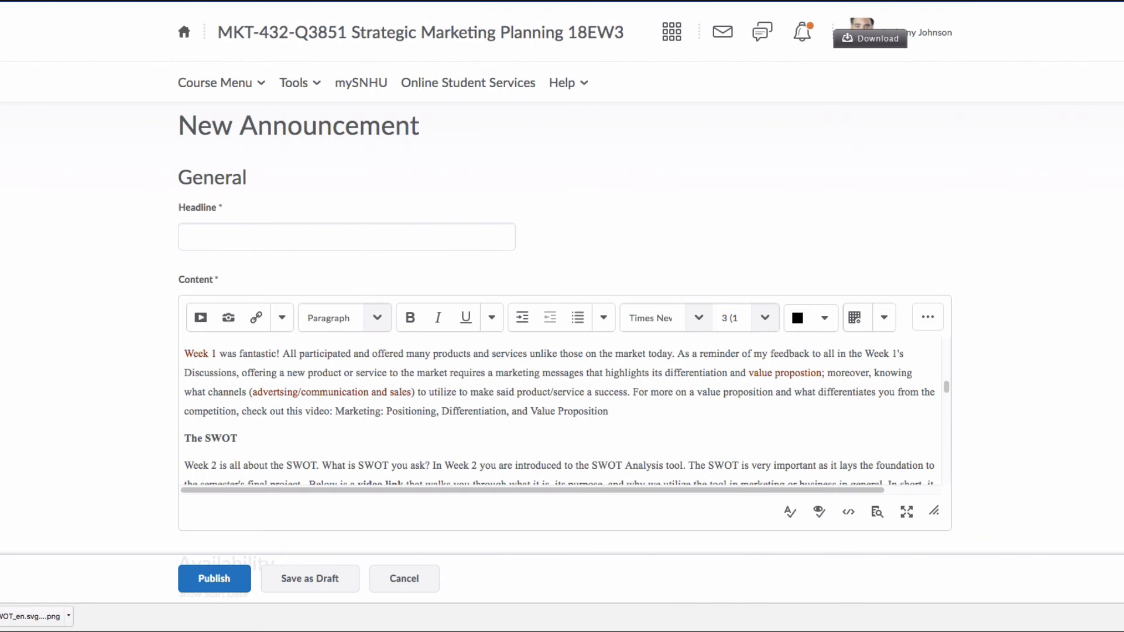
left_click(928, 319)
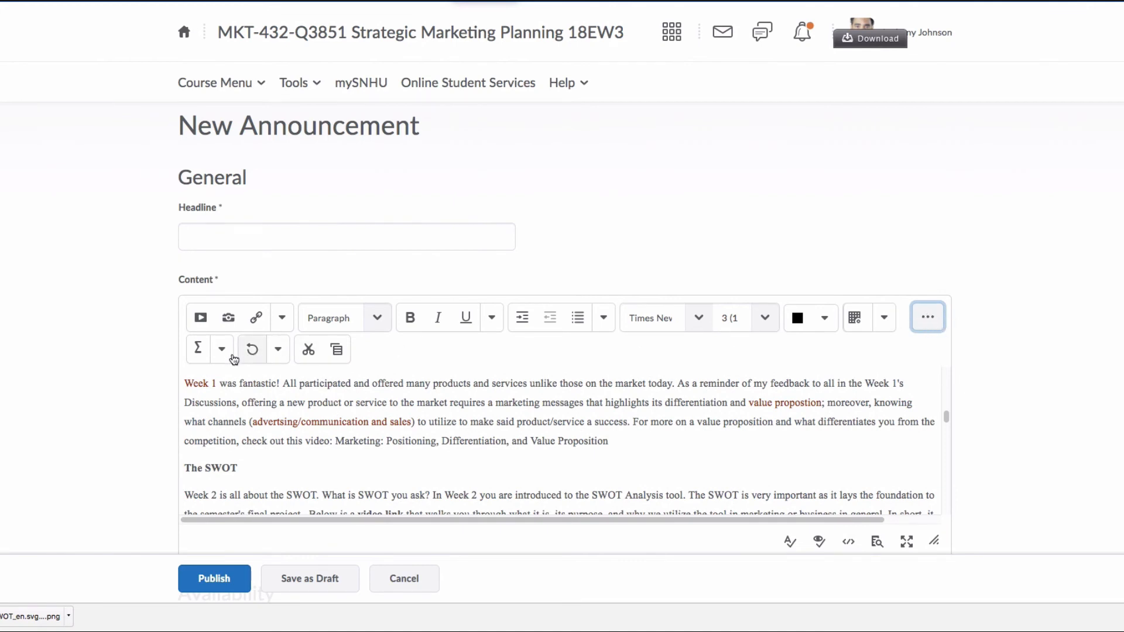
left_click(258, 353)
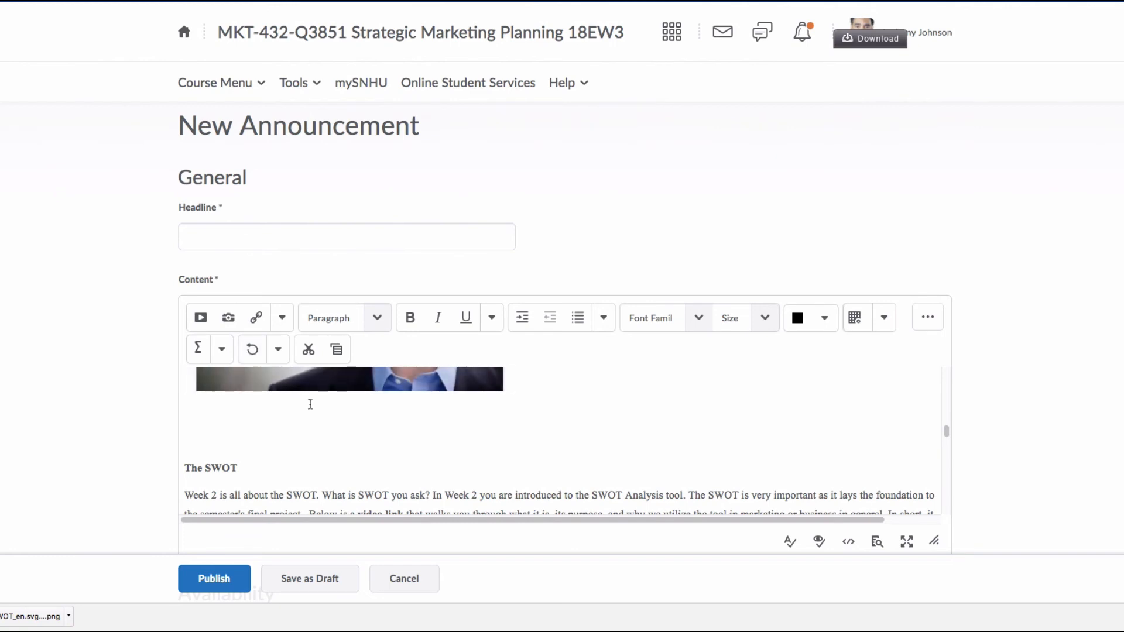
Delete one blank line directly above the "The SWOT" heading, keeping the video in place
left_click(293, 420)
key("Down")
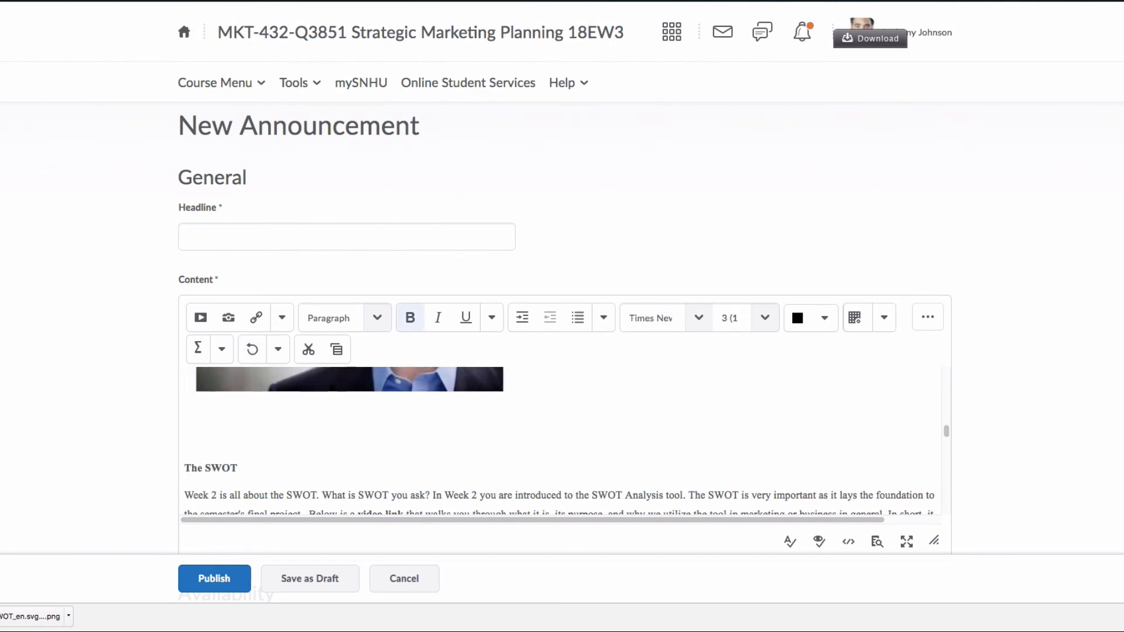
key("BackSpace")
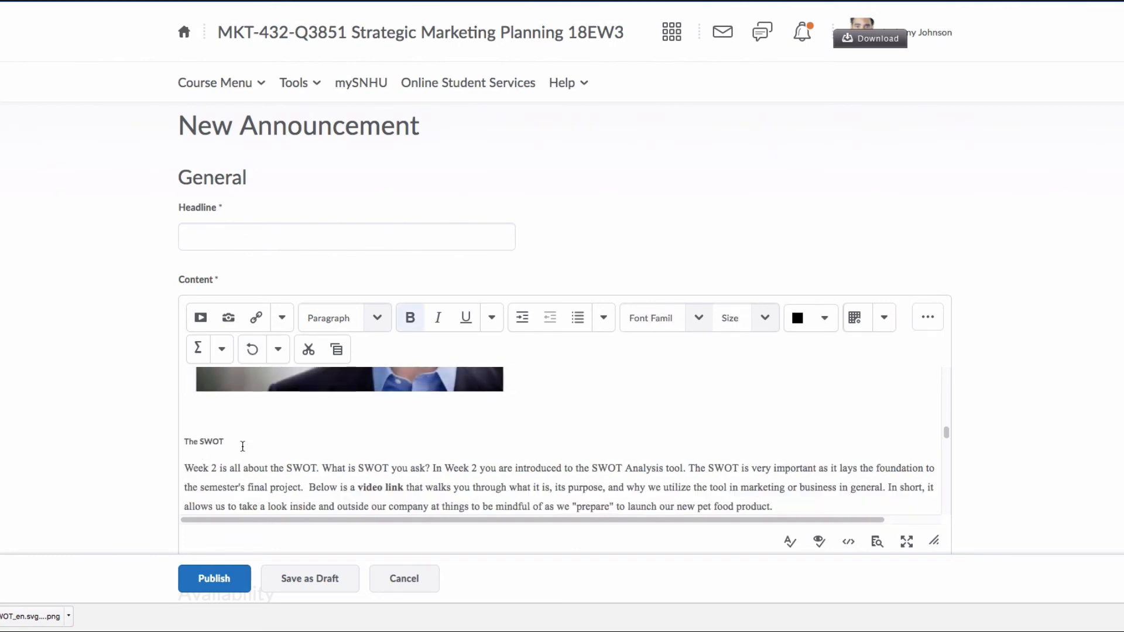
Format the "The SWOT" heading in Times New Roman at size 3 (12pt)
left_click_drag(228, 440, 190, 430)
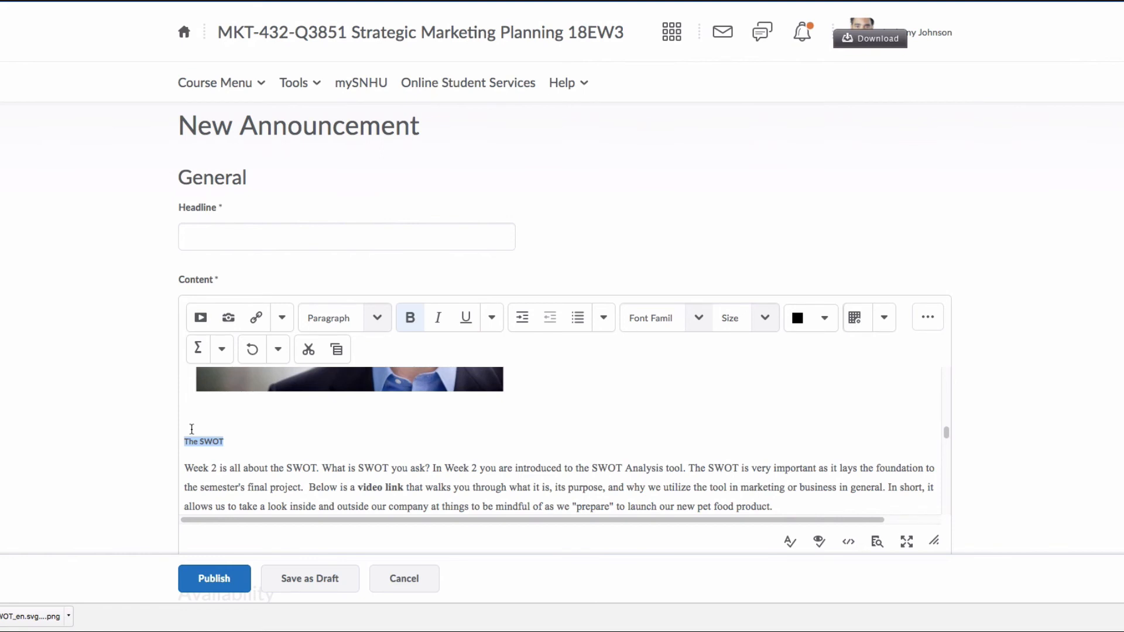
left_click(764, 319)
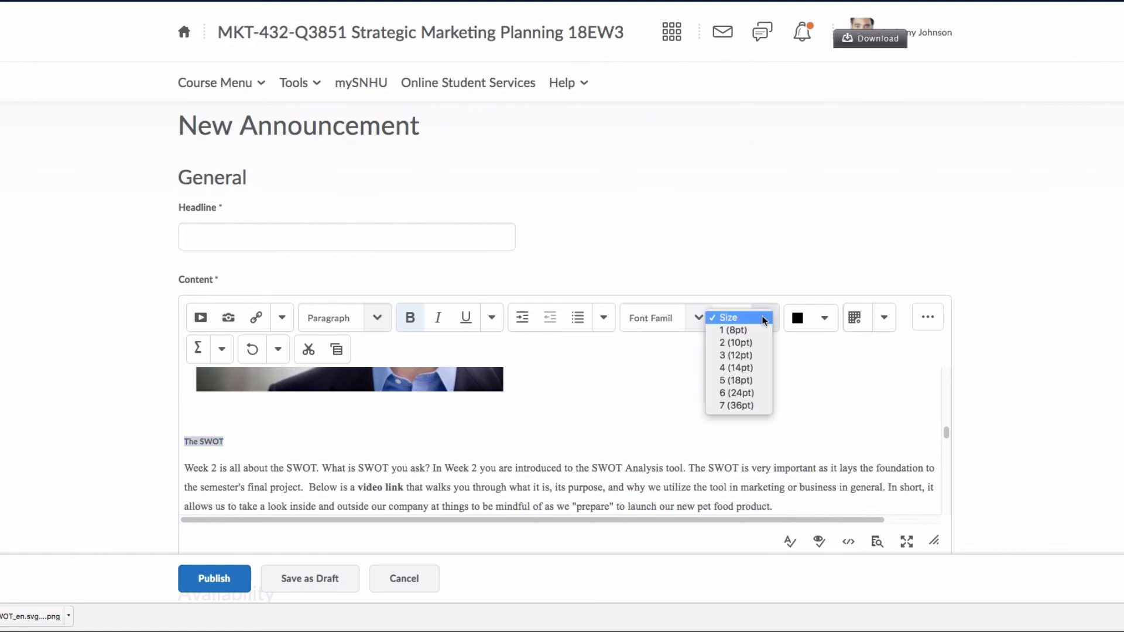
left_click(735, 354)
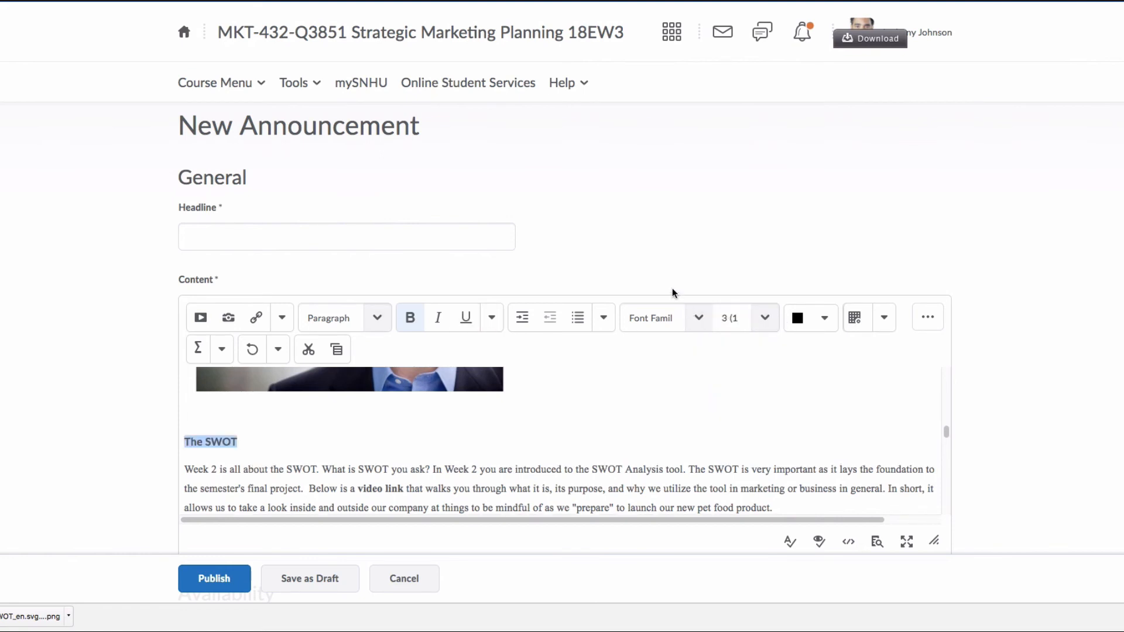
left_click(697, 318)
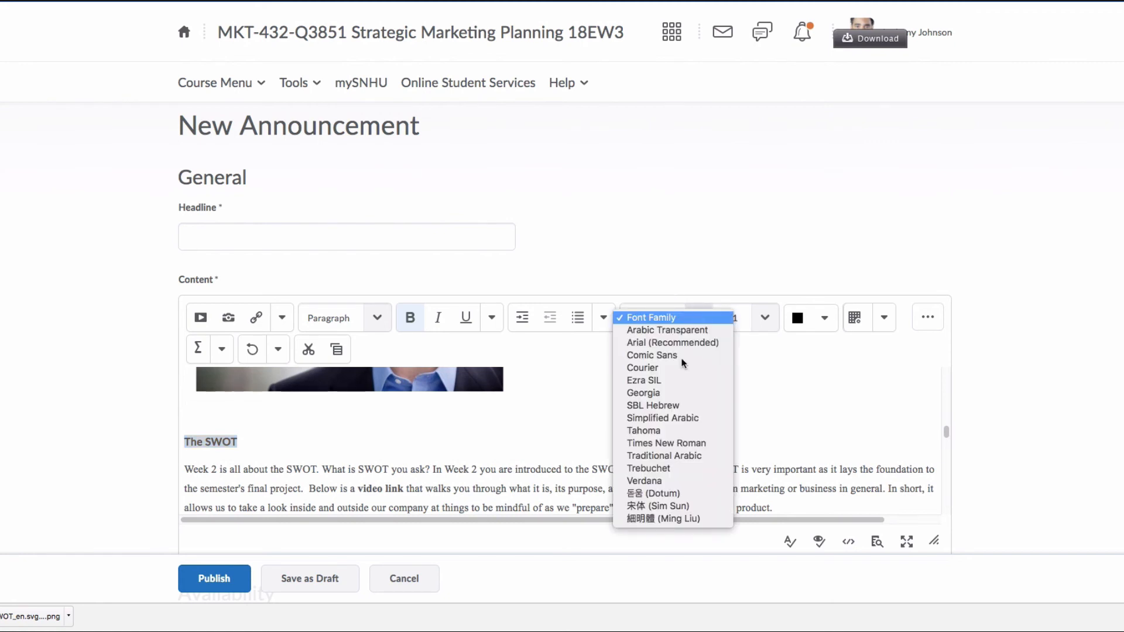
left_click(697, 317)
left_click(694, 317)
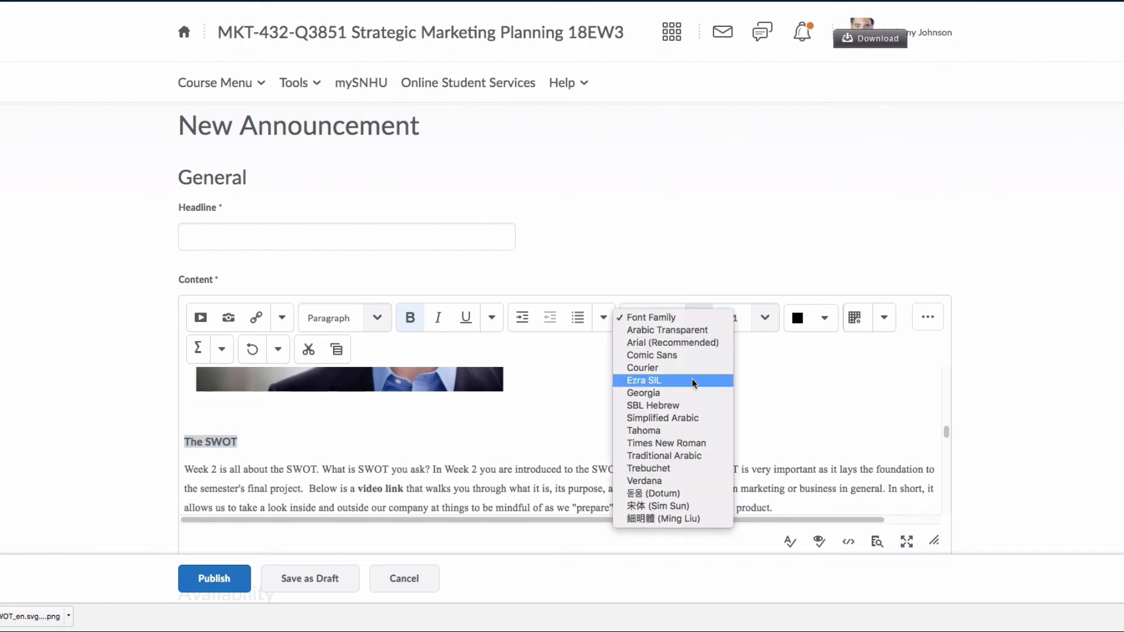
left_click(688, 443)
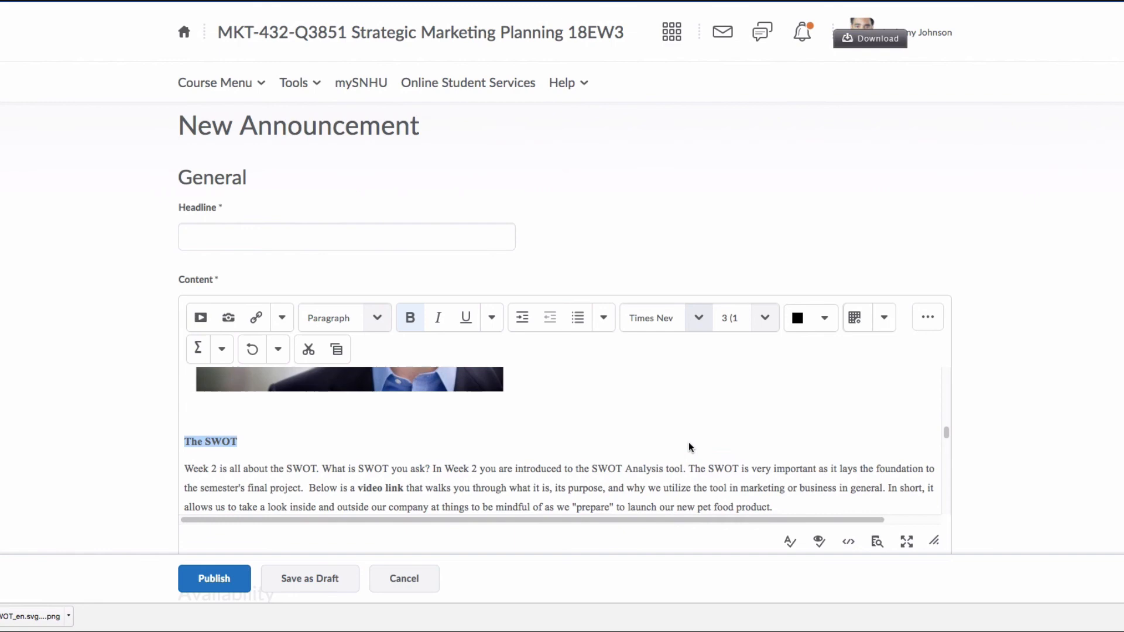
left_click(516, 442)
Add the word "SWOT" after "a link is provided:" in the SWOT Video bullet and select it
scroll(521, 422, "down", 5)
scroll(524, 422, "down", 5)
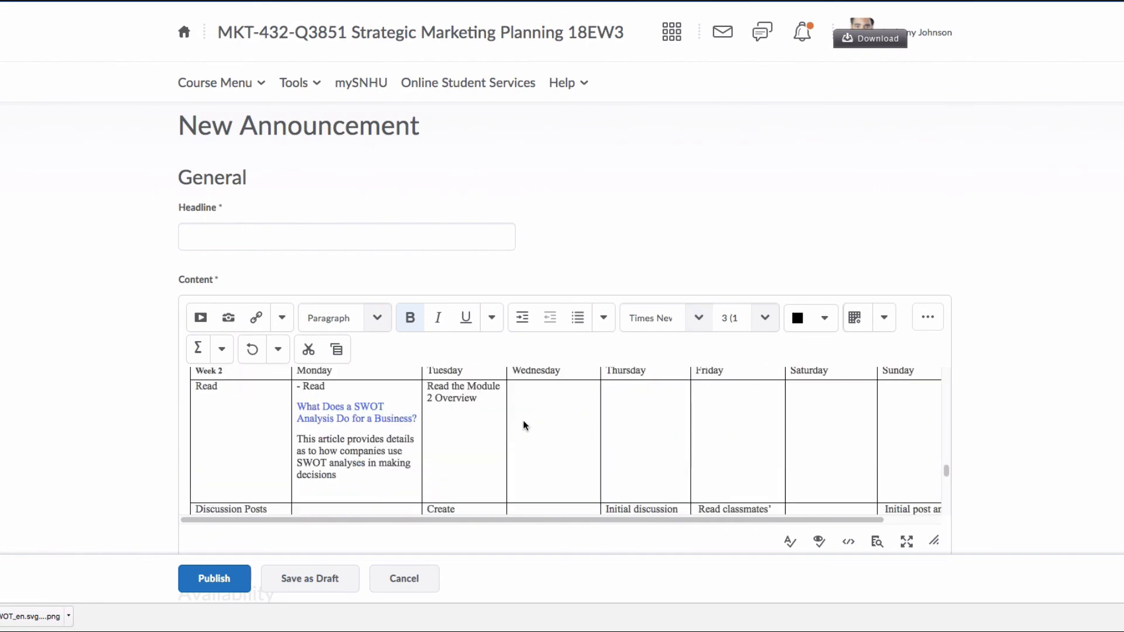
scroll(524, 426, "up", 4)
scroll(553, 405, "up", 1)
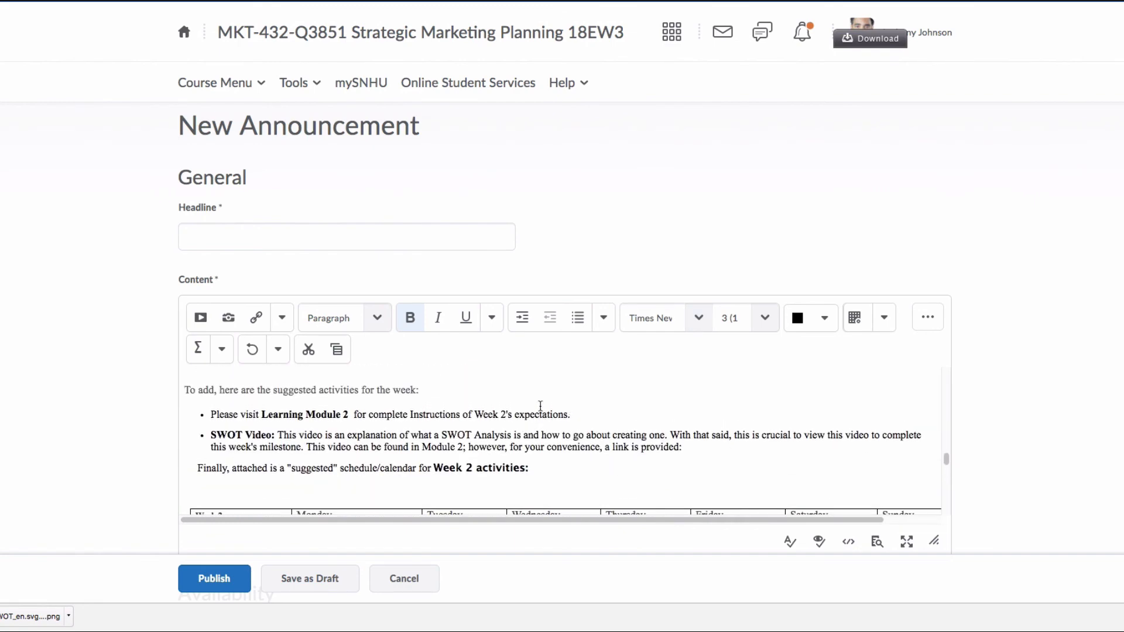
scroll(755, 432, "down", 1)
left_click(692, 439)
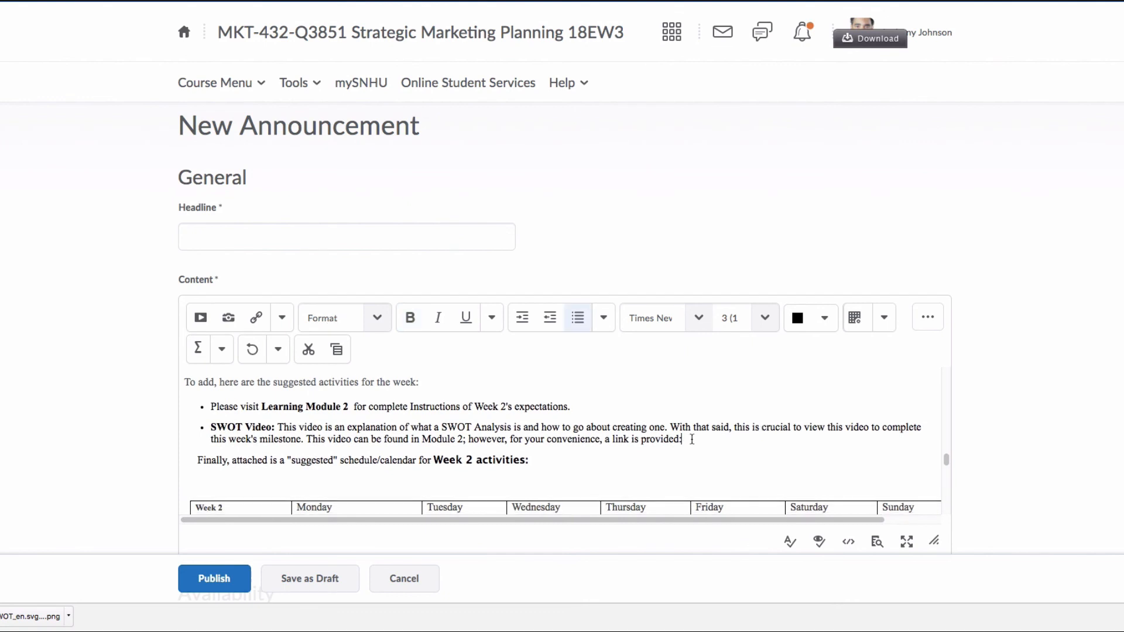
type("SWOT")
left_click_drag(683, 439, 715, 439)
left_click(255, 88)
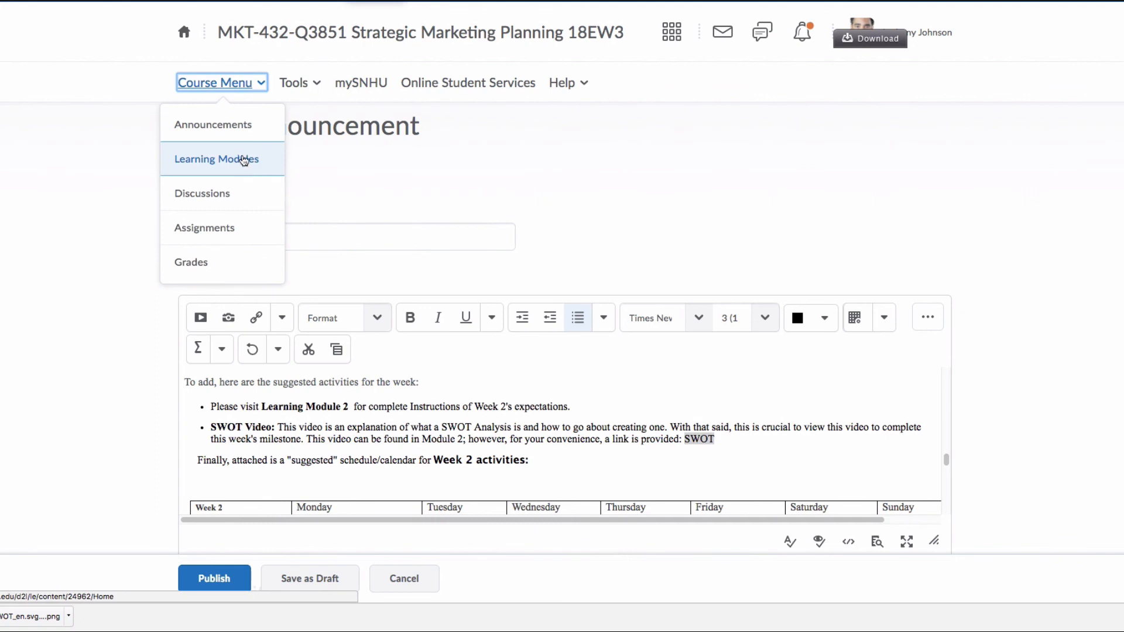
left_click(492, 154)
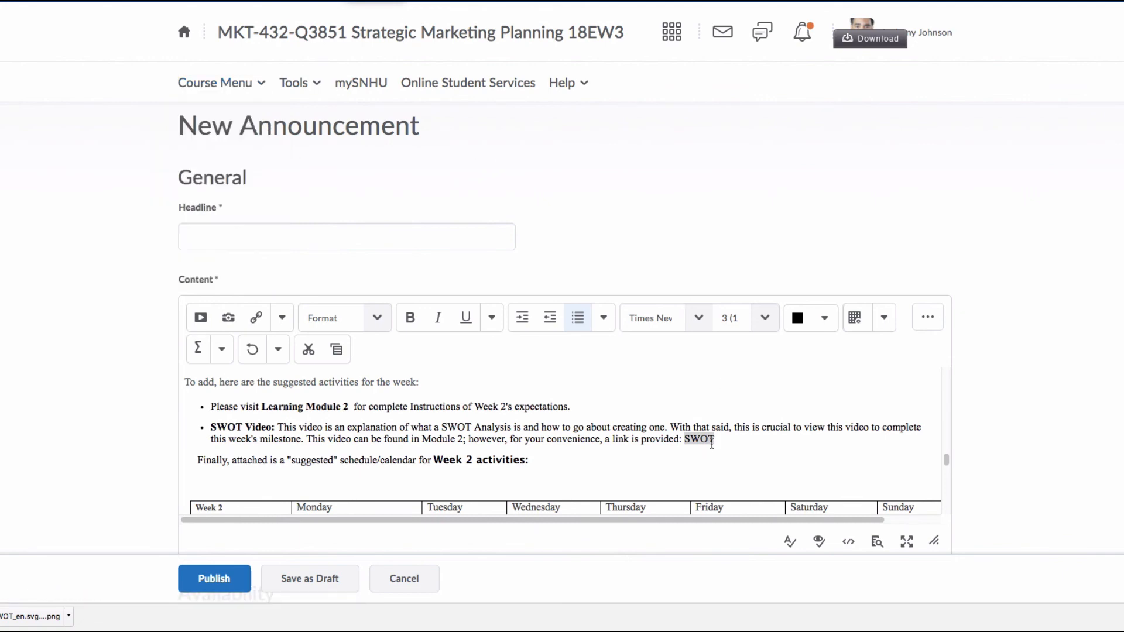
Copy the subject "Welcome to Week 2 and Suggested Calendar" from the Blackboard announcement into the new announcement's headline
left_click(264, 234)
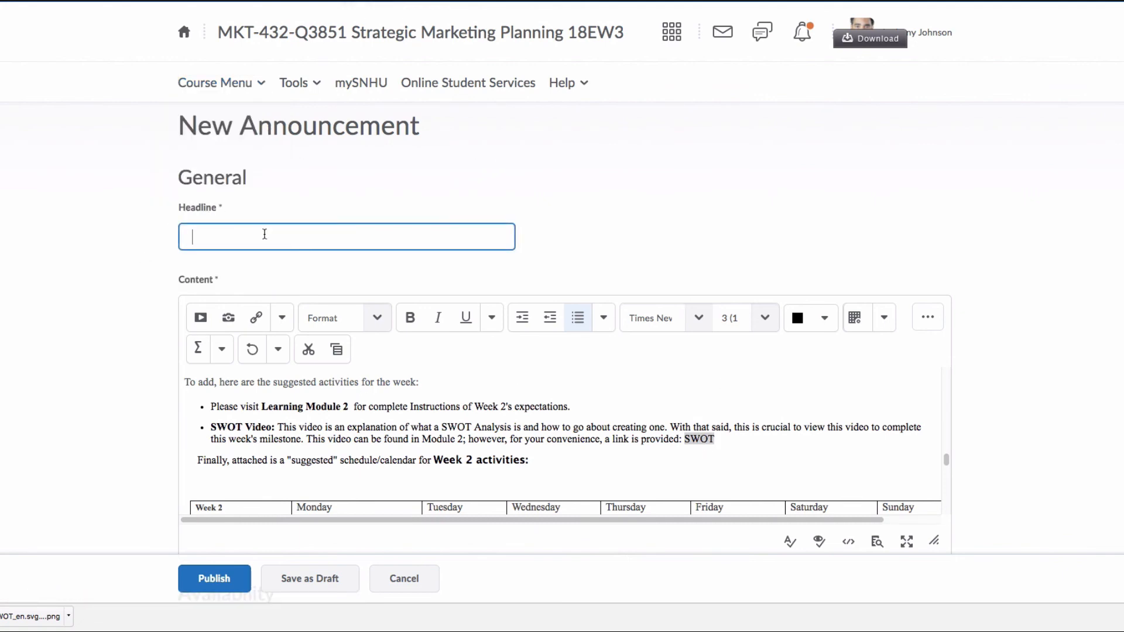
scroll(366, 370, "down", 5)
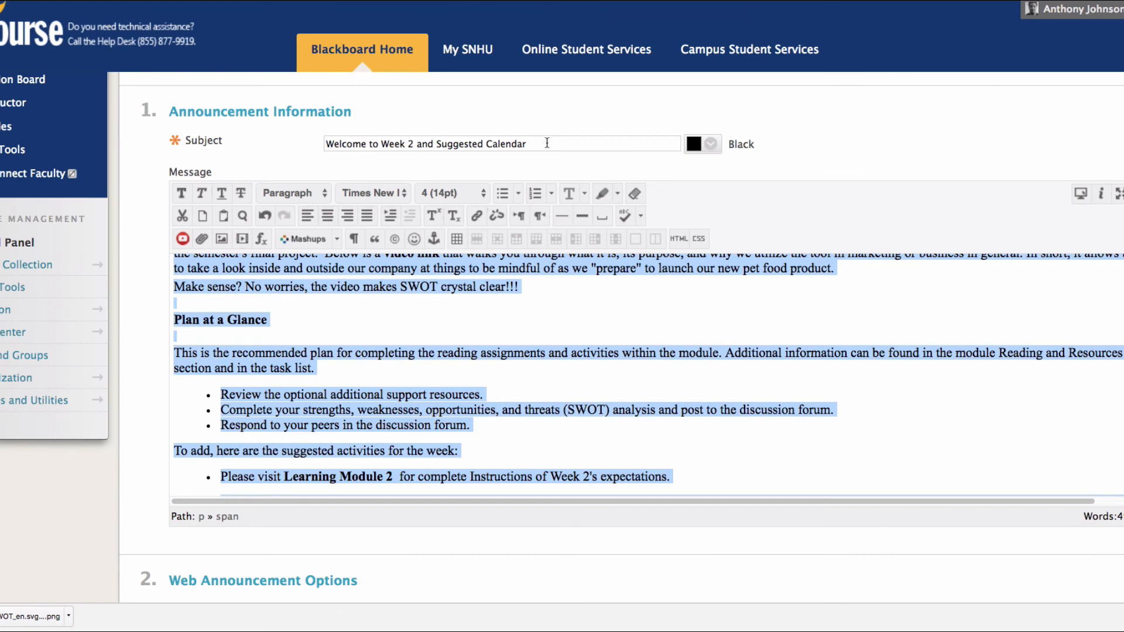
left_click_drag(530, 143, 328, 142)
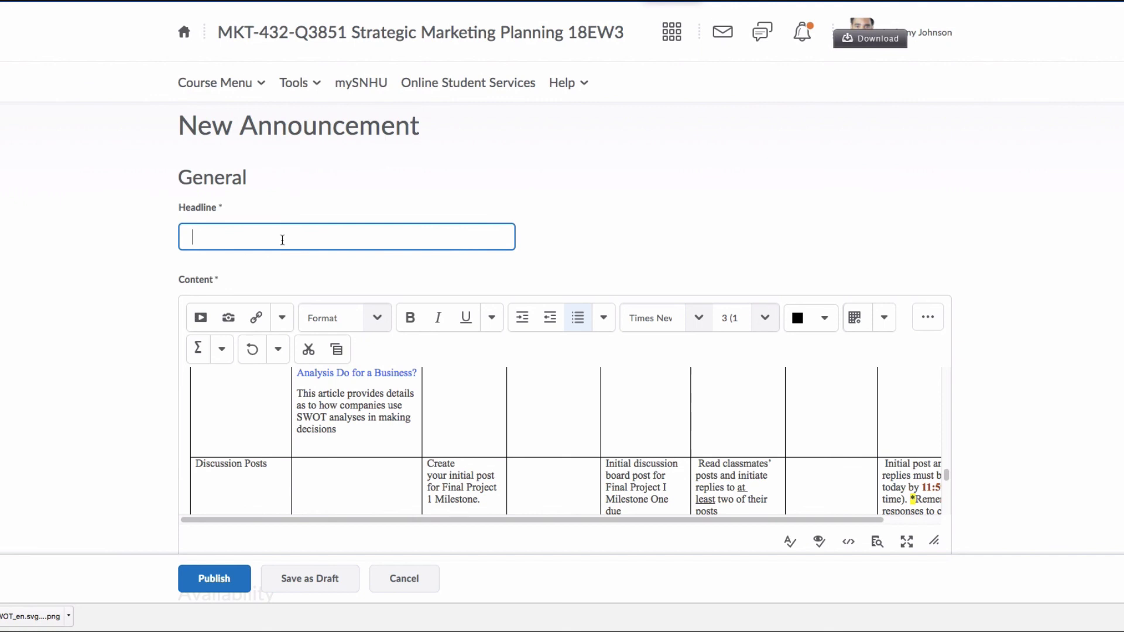
type("Welcome to Week 2 and Suggested Calendar")
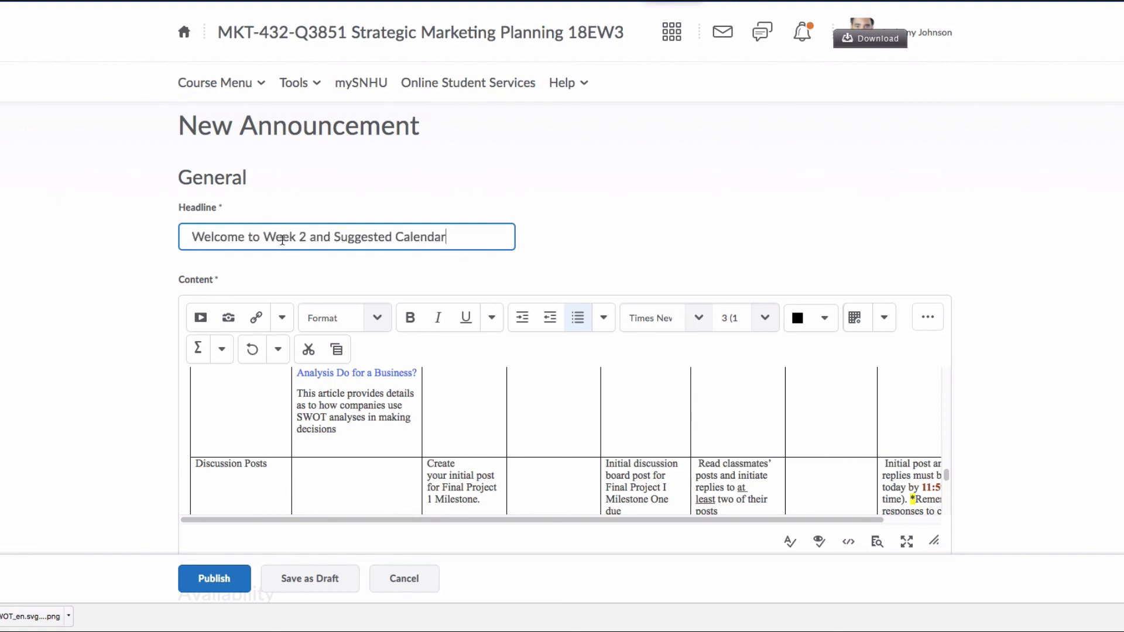
Review the schedule table and the closing lines at the end of the announcement
scroll(290, 468, "down", 10)
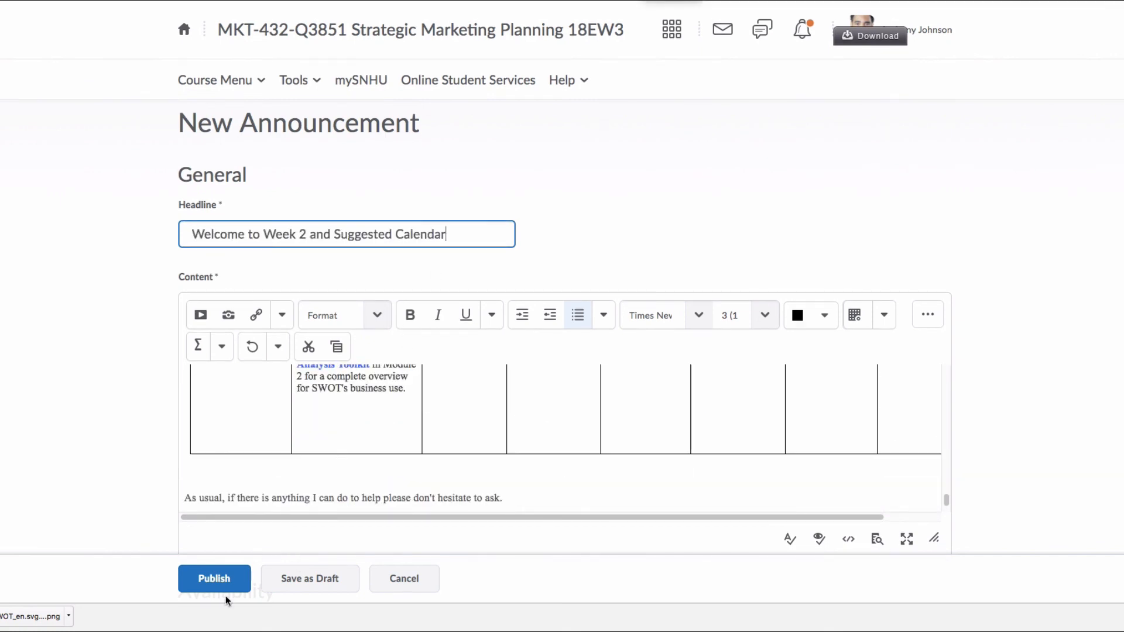
scroll(381, 466, "down", 2)
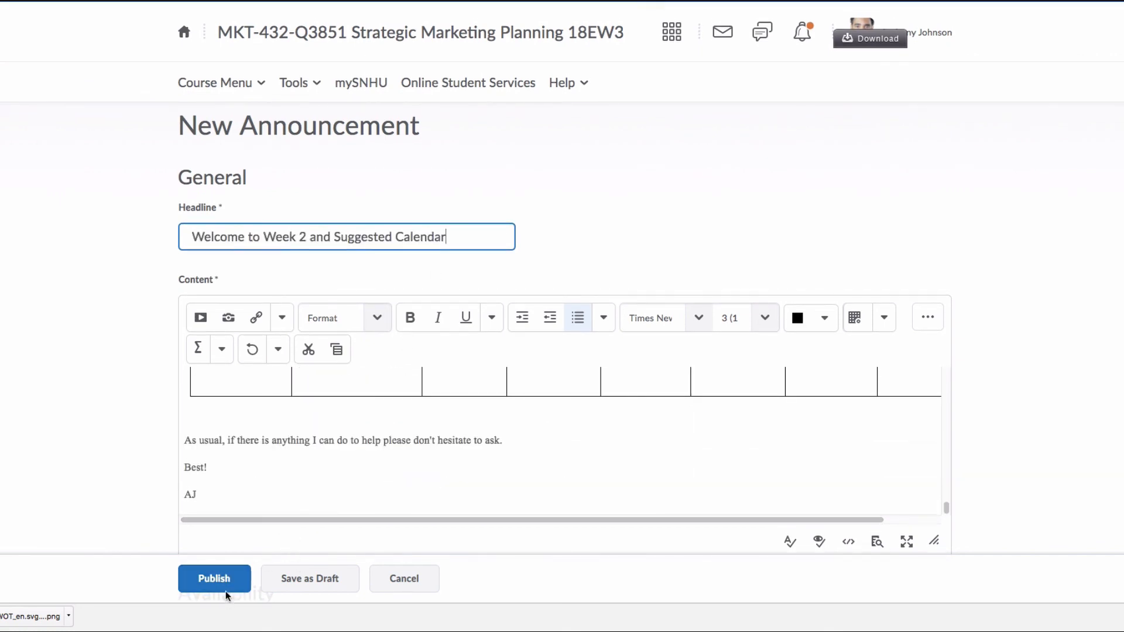
scroll(580, 433, "up", 3)
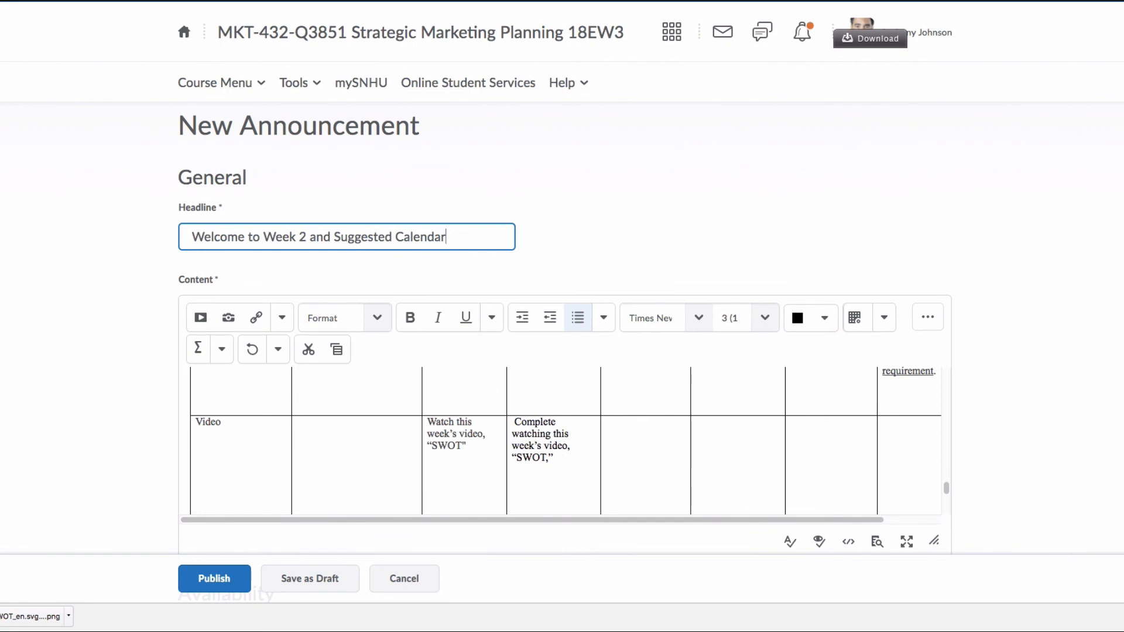